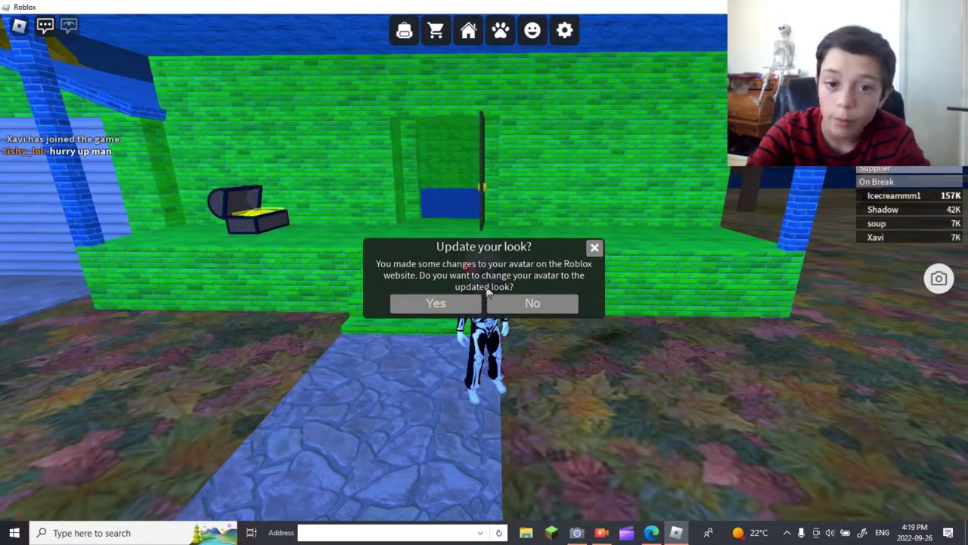
Decline the avatar update, view the three golden 2020–2021 trophies, and step back outside
click(594, 247)
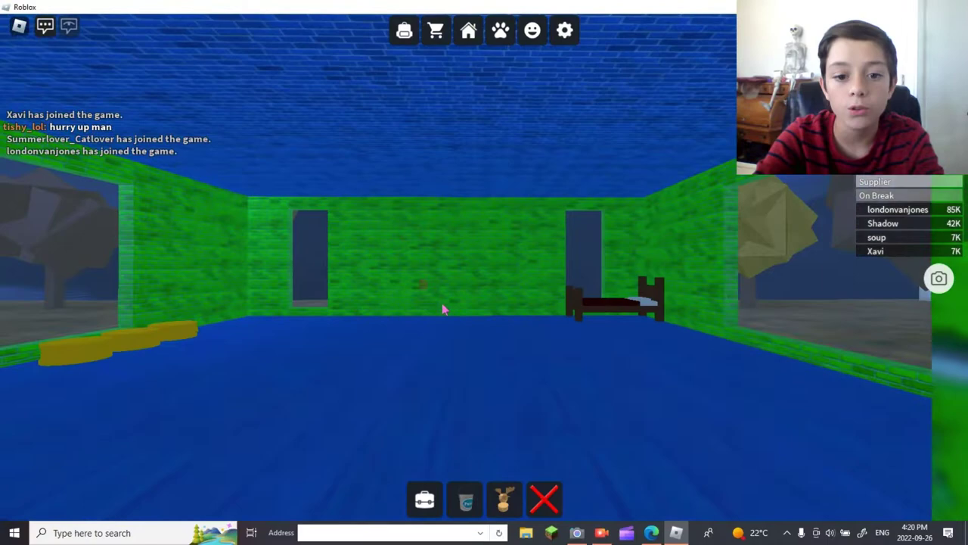
key(w)
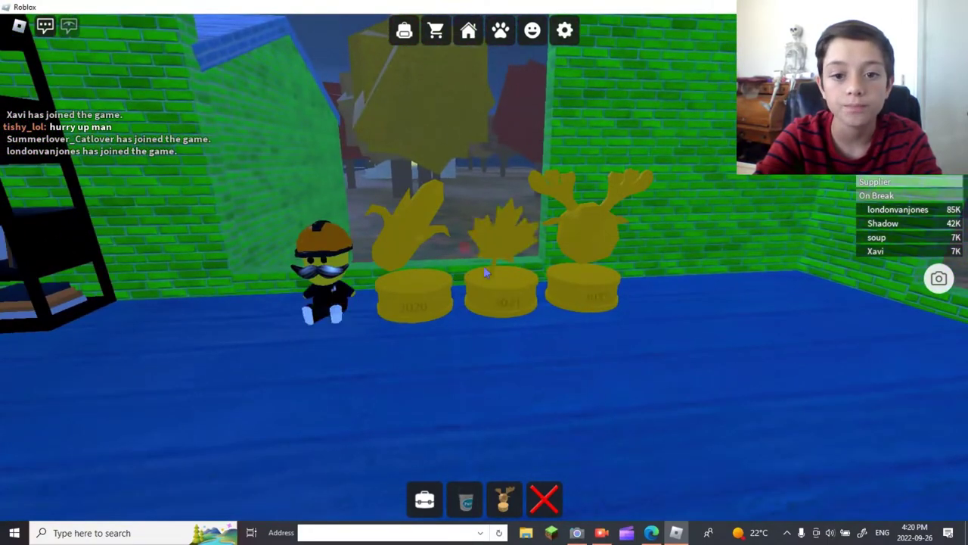
key(w)
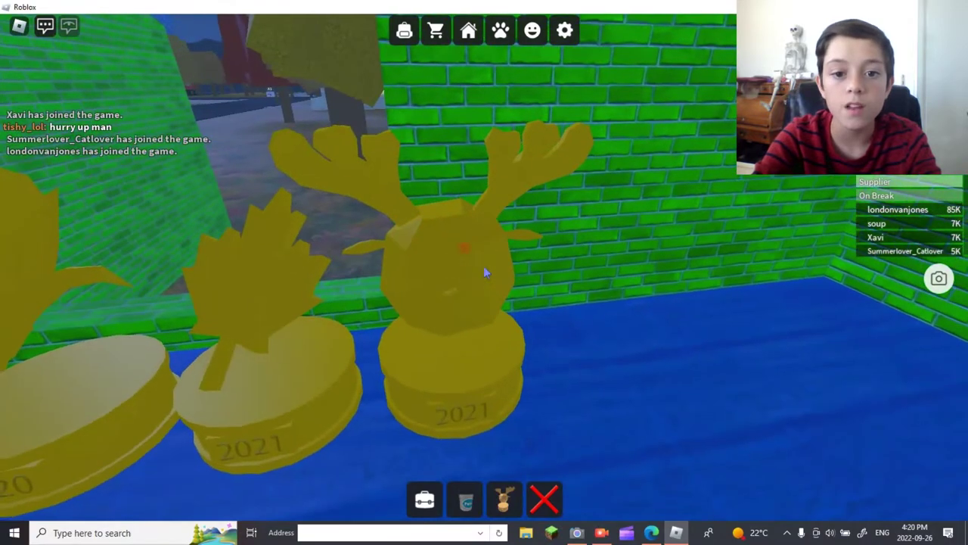
key(s)
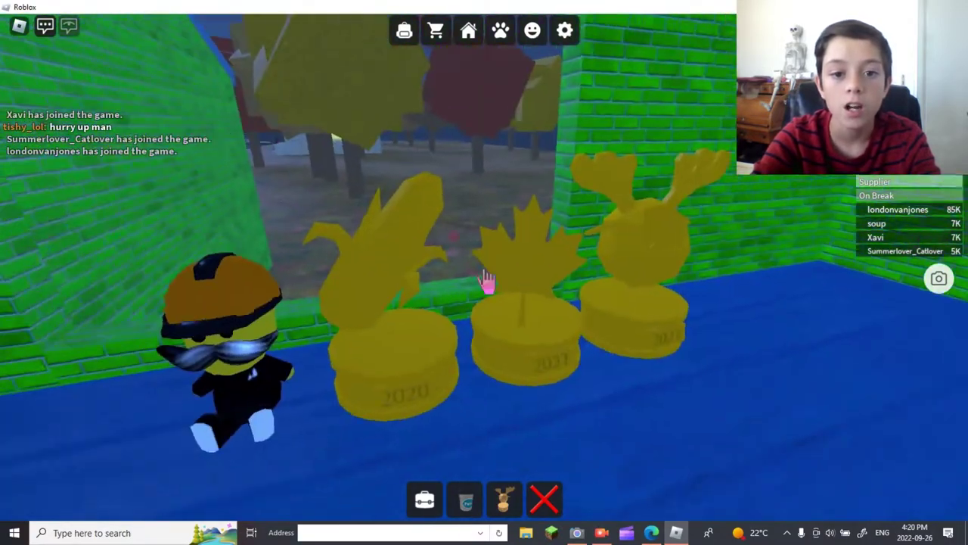
key(d)
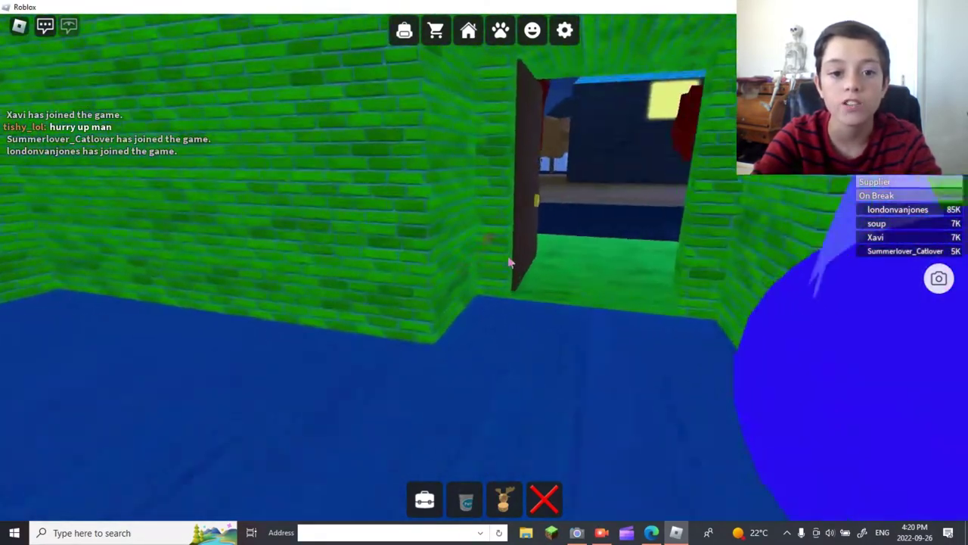
key(w)
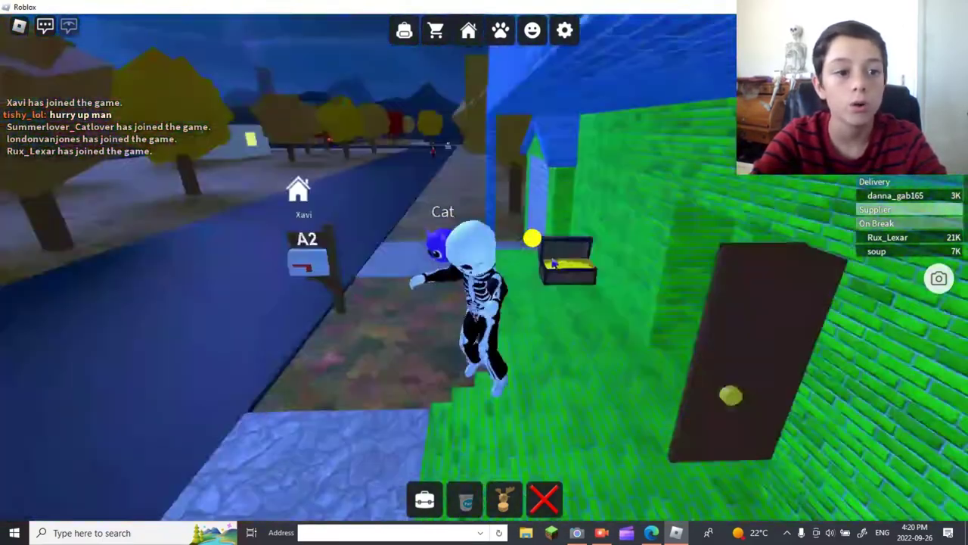
Run from the green house along the road and across the grass under the red tree
drag(554, 261, 519, 412)
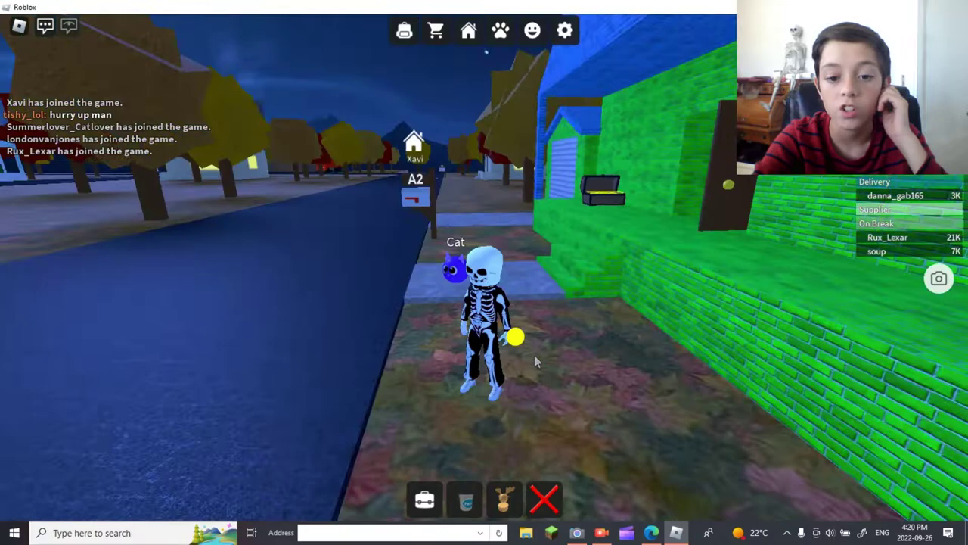
key(w)
drag(534, 352, 590, 267)
key(w)
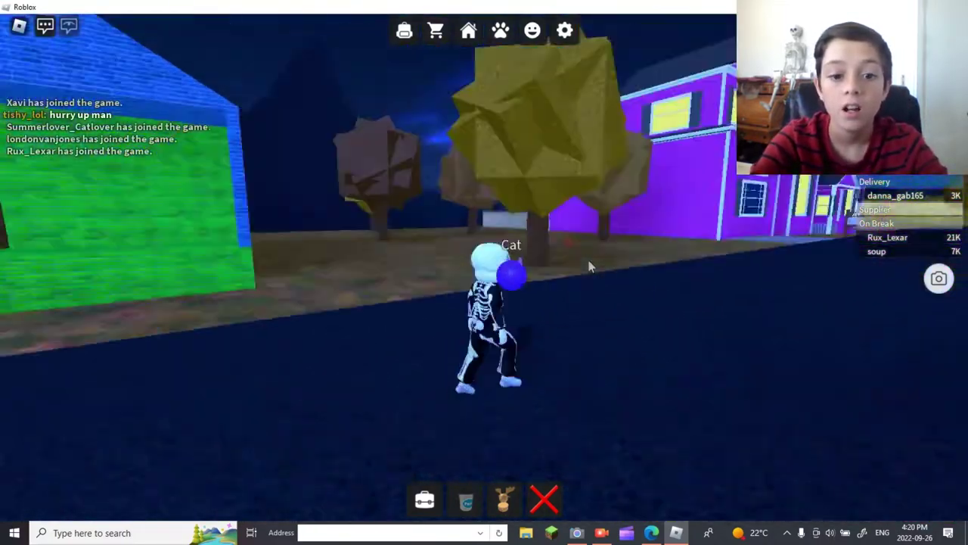
scroll(485, 272, up, 5)
scroll(483, 263, down, 5)
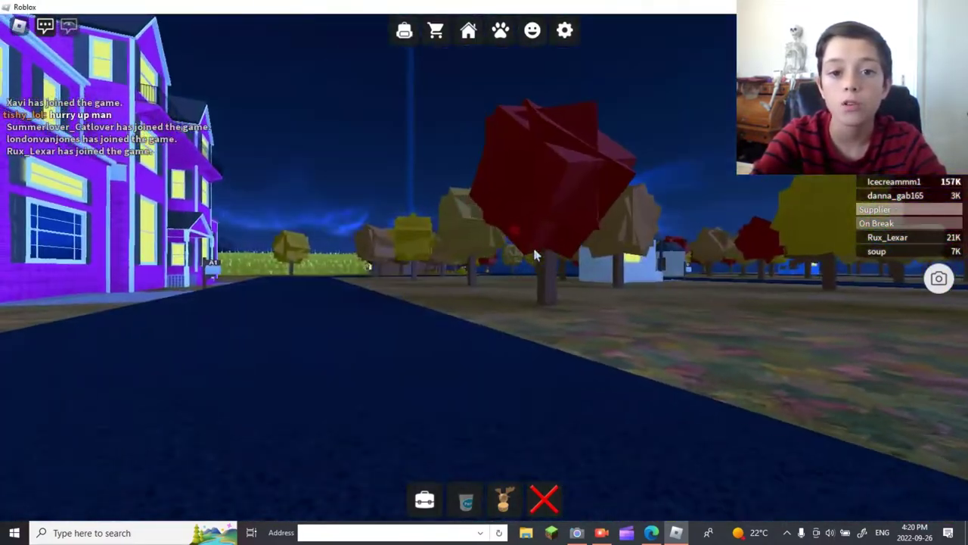
key(w)
drag(532, 245, 482, 262)
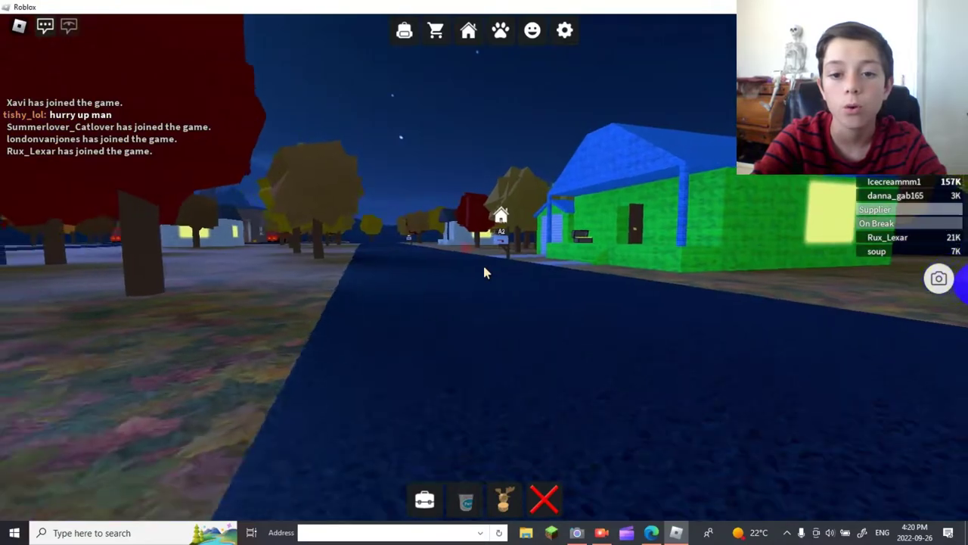
key(w)
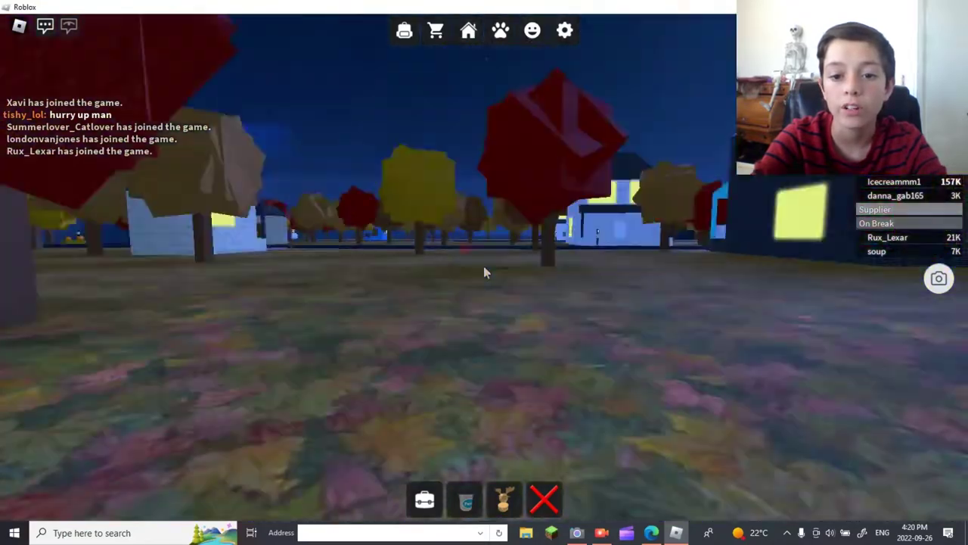
key(w)
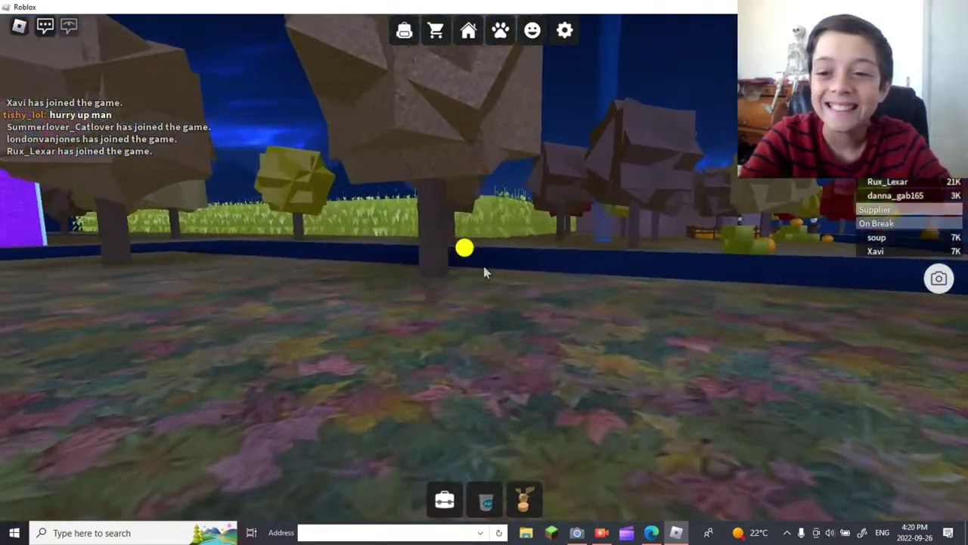
Cross the field and far road to the red-car parking lot by the Entrance sign
key(w)
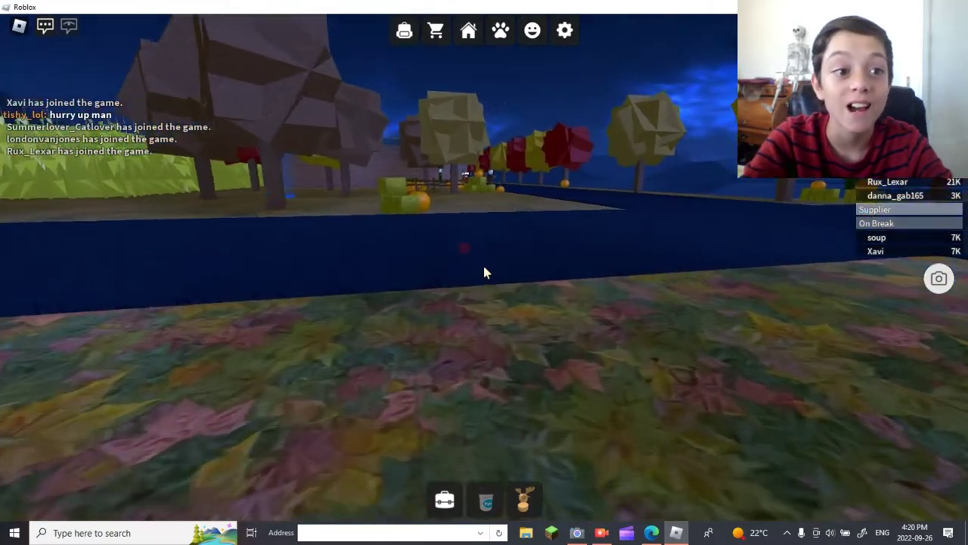
key(w)
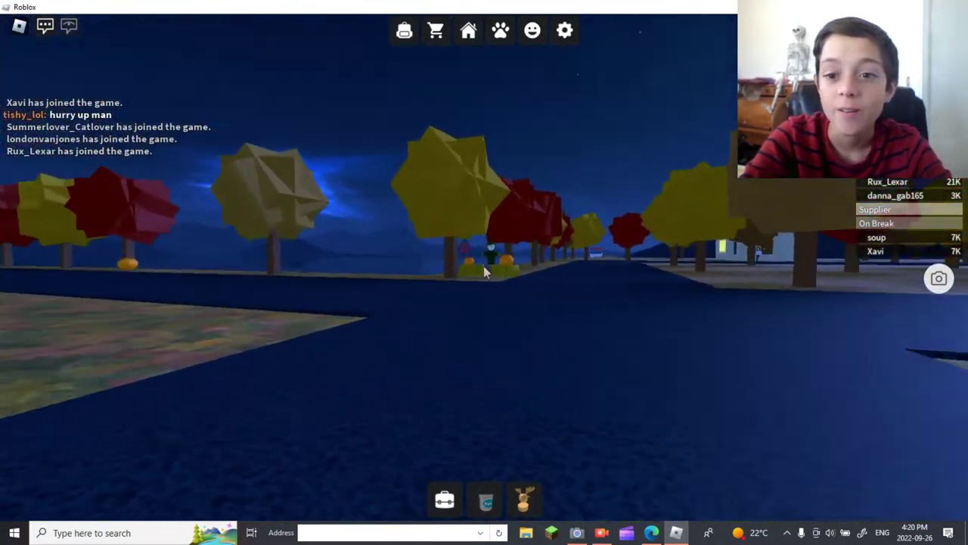
key(w)
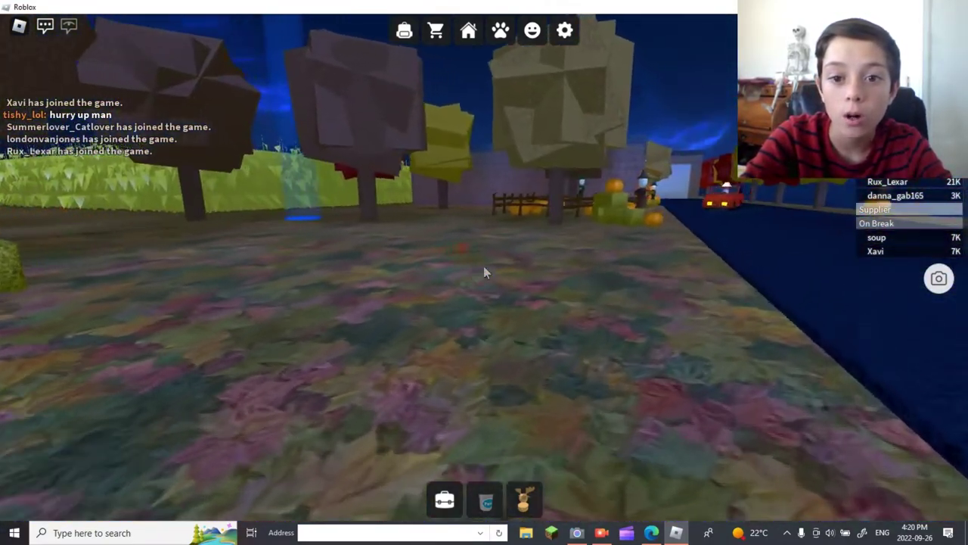
key(w)
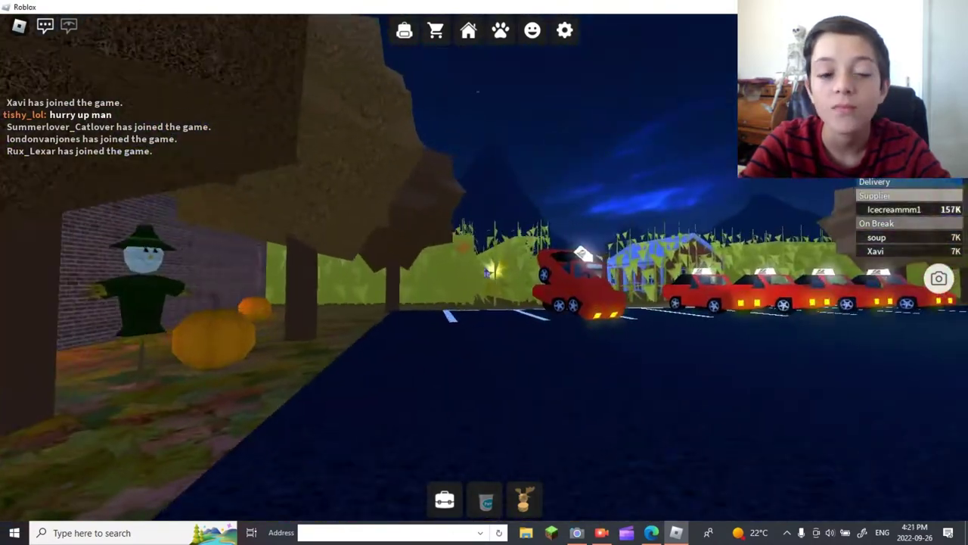
key(w)
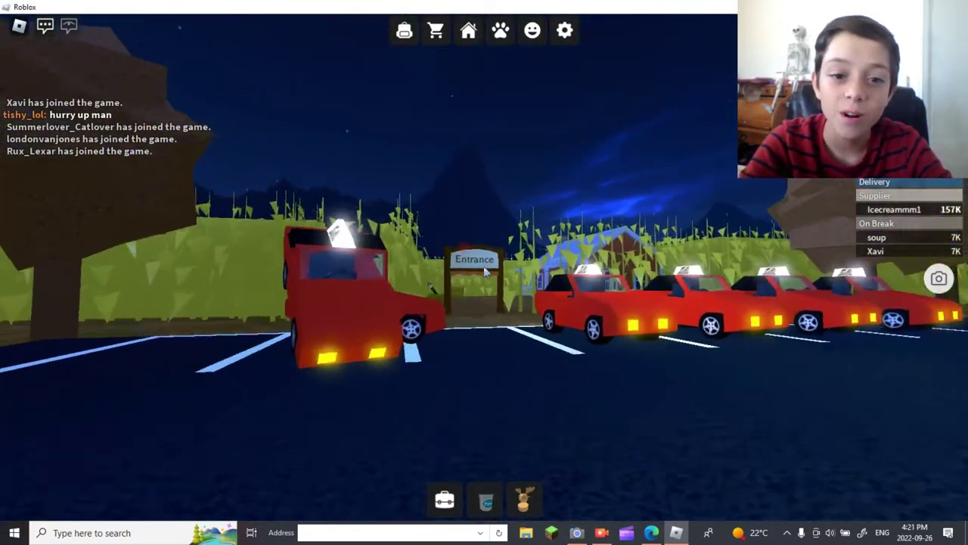
key(w)
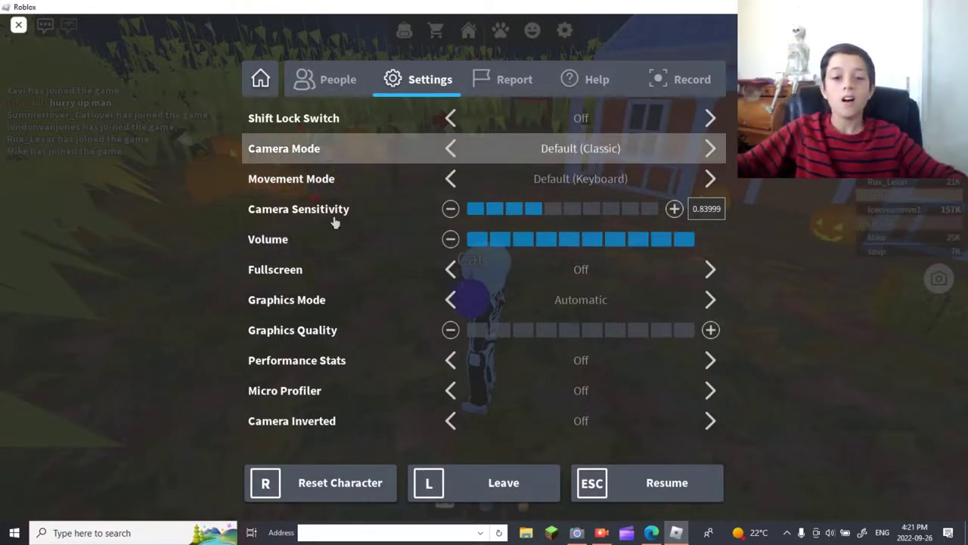
Resume the game, look around toward the pumpkins, and head for the maze start
click(680, 490)
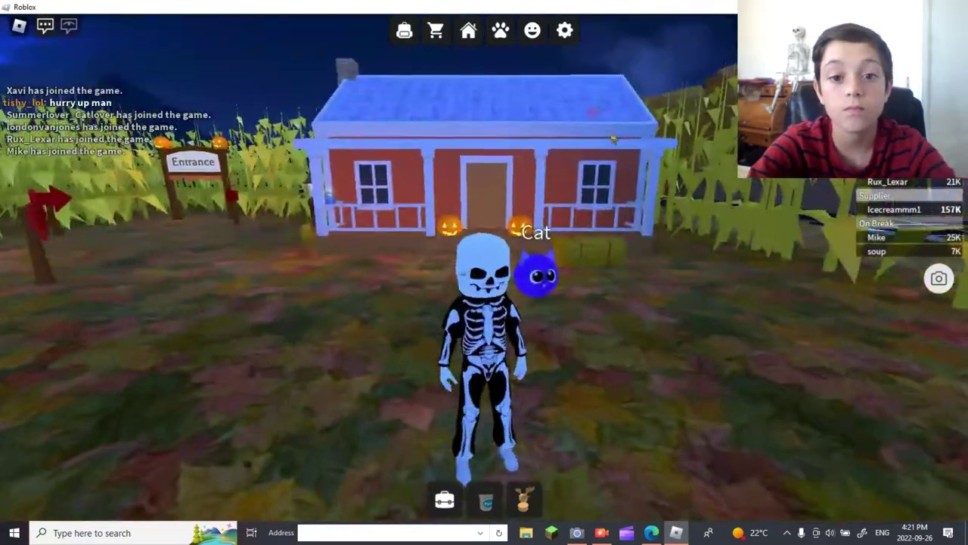
right_click(610, 132)
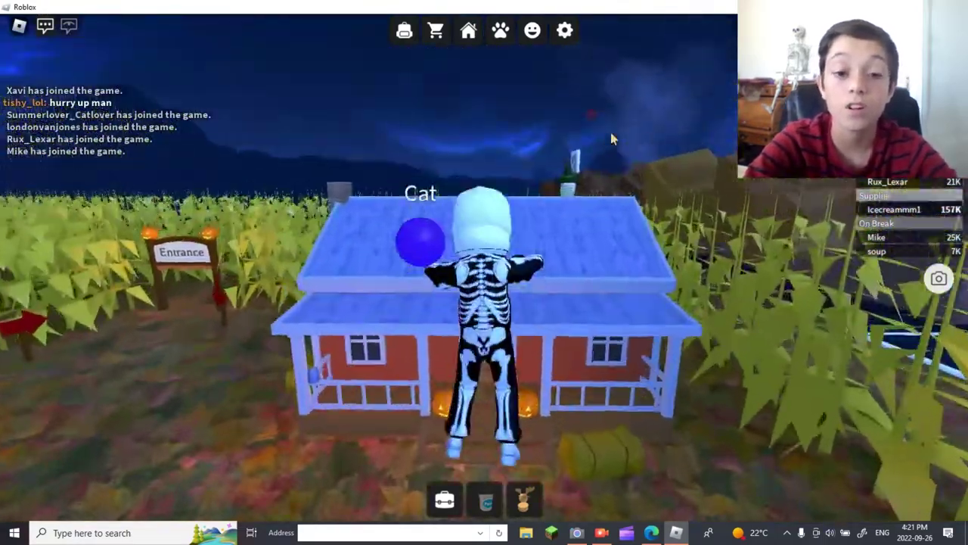
scroll(610, 132, up, 5)
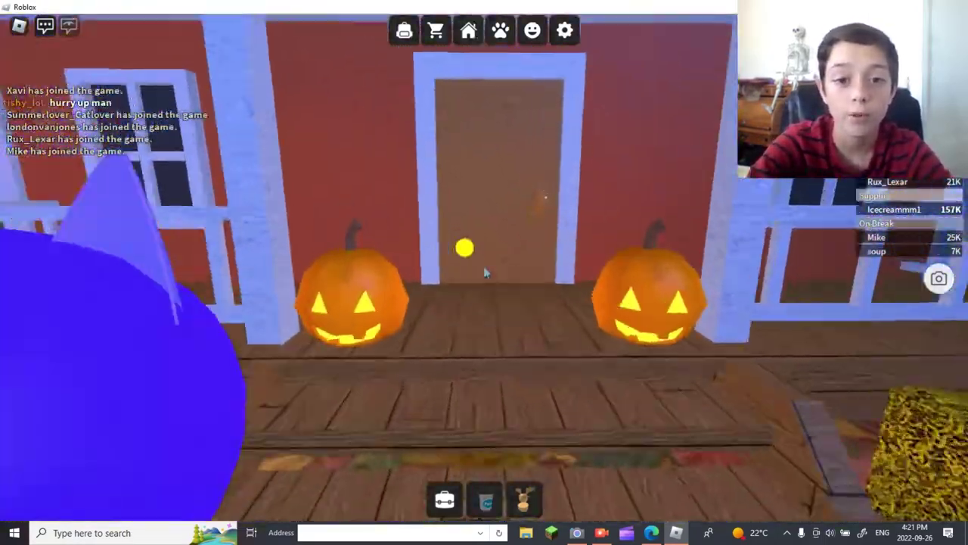
drag(484, 273, 484, 272)
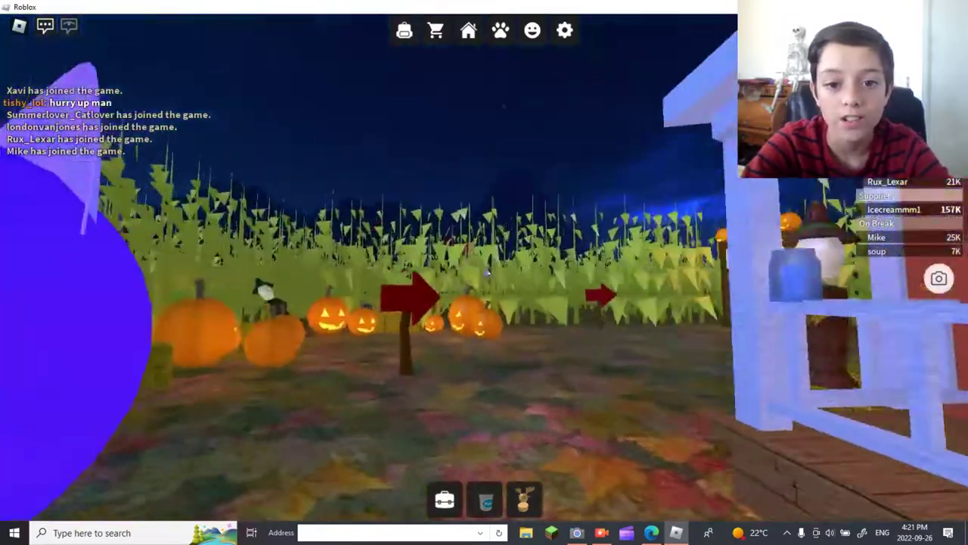
scroll(484, 272, down, 5)
drag(484, 272, 485, 272)
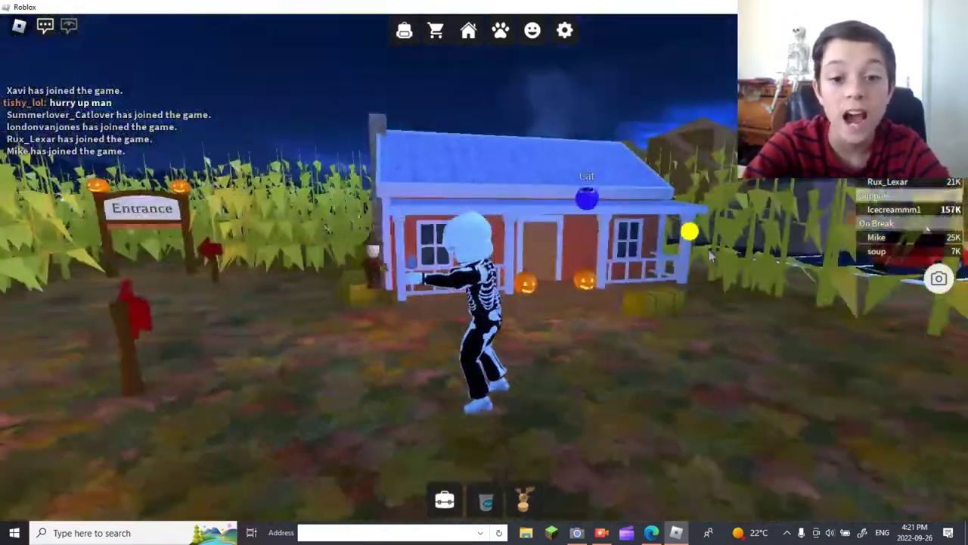
key(w)
scroll(806, 281, down, 1)
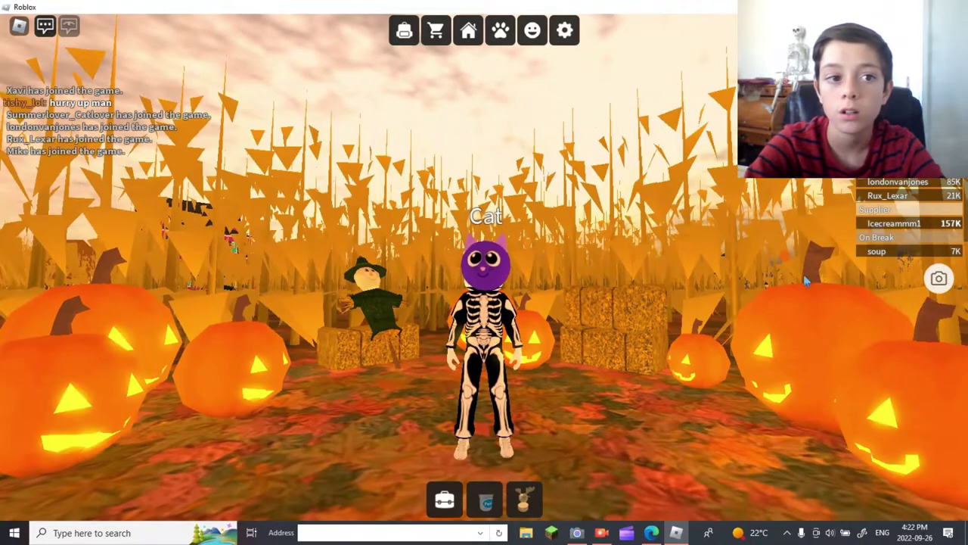
scroll(484, 272, up, 5)
Walk through the Entrance down the corn corridor past the scarecrow toward the pumpkin
key(w)
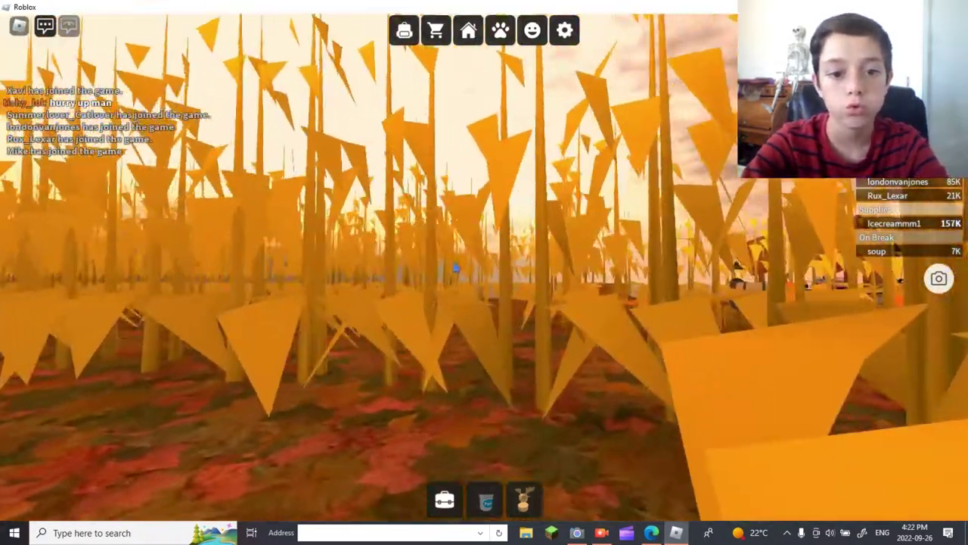
drag(455, 267, 486, 272)
key(w)
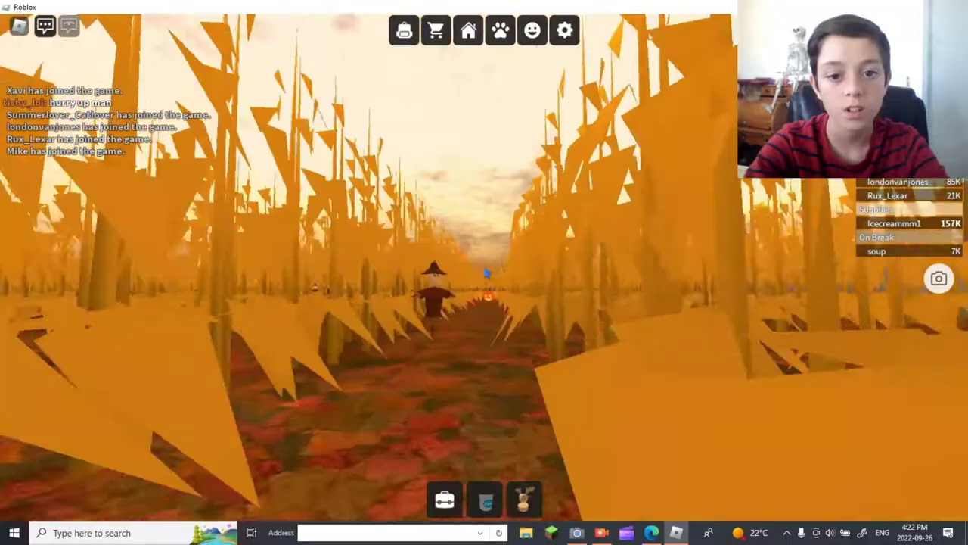
key(w)
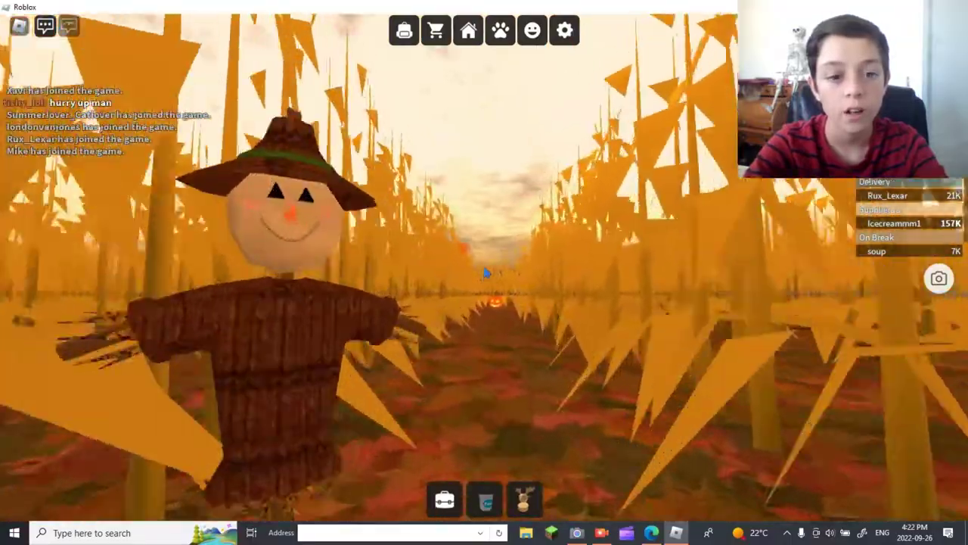
key(w)
drag(487, 274, 486, 273)
key(w)
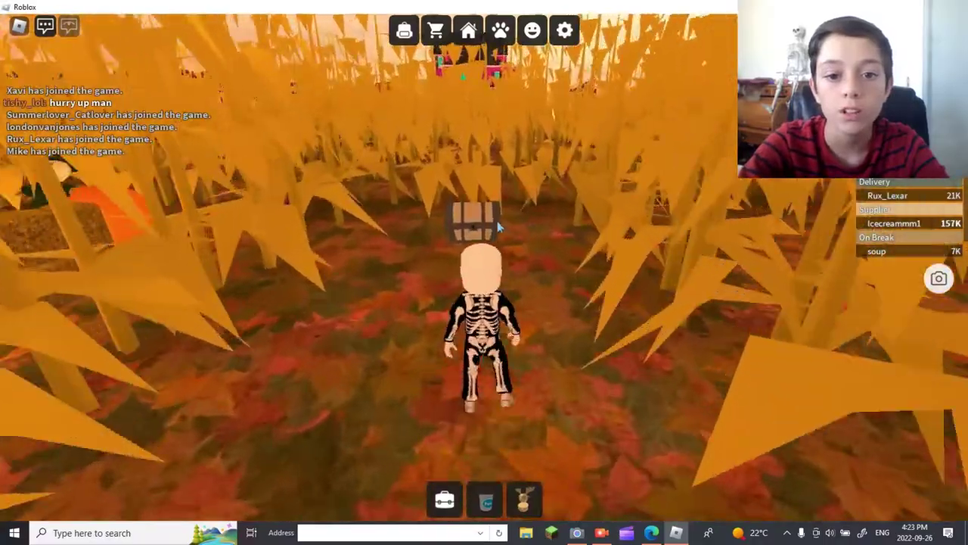
Walk onto the treasure chest in the corn to collect 100 coins
key(w)
key(w)
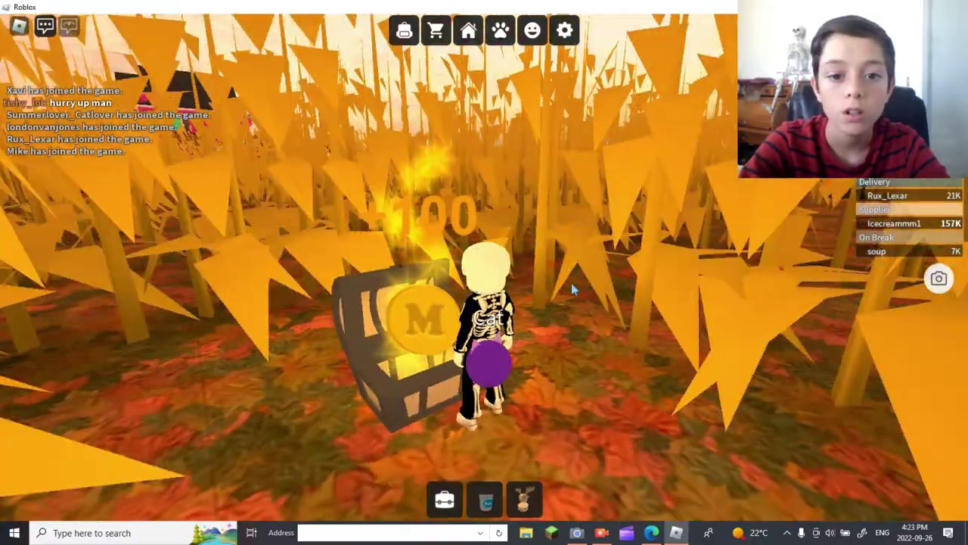
key(w)
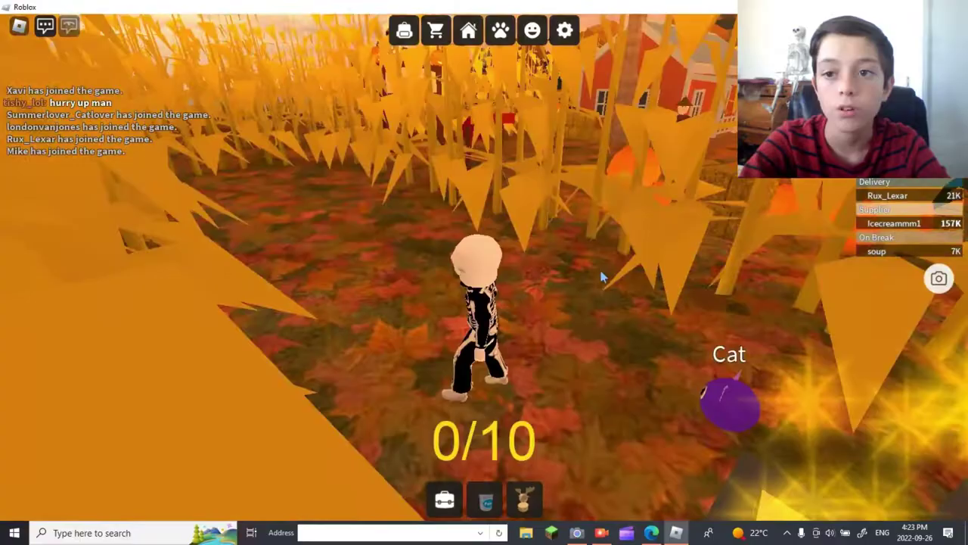
Run deeper through the maze to the clearing of scarecrows on hay bales
key(w)
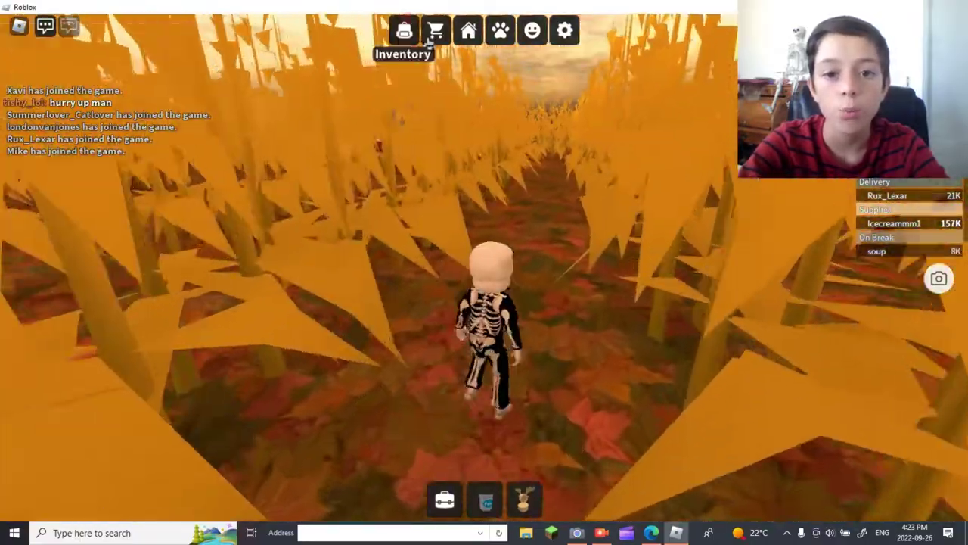
key(w)
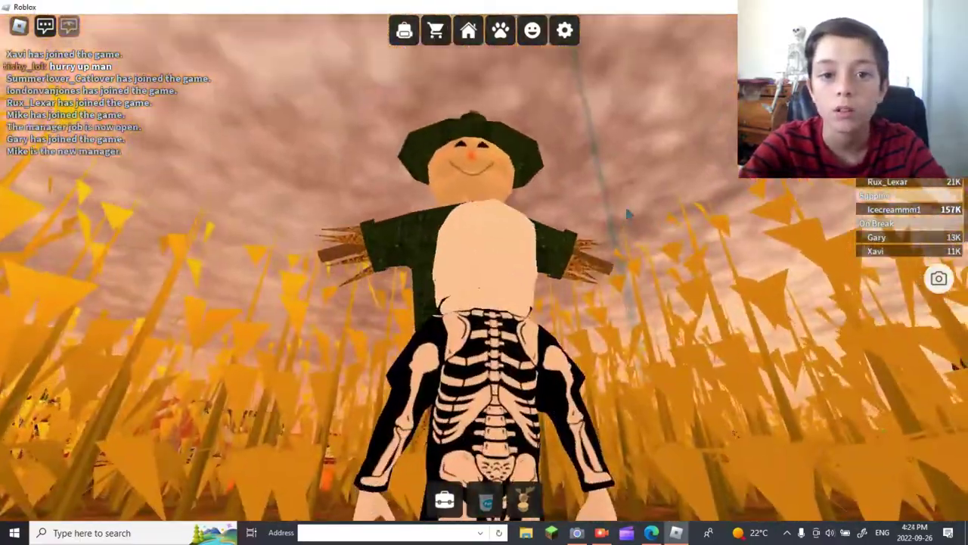
mouse_move(454, 227)
mouse_down()
mouse_move(558, 317)
mouse_move(507, 227)
mouse_up()
key(w)
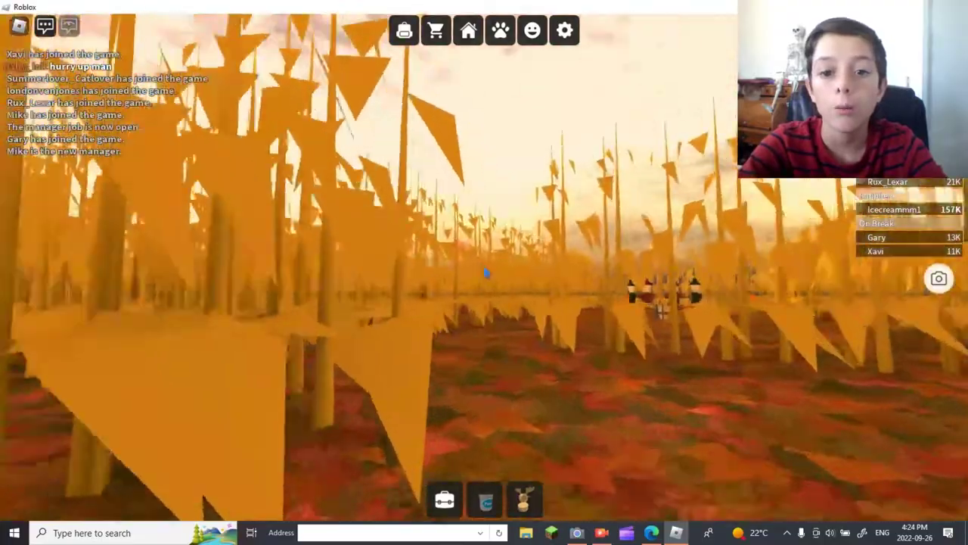
key(w)
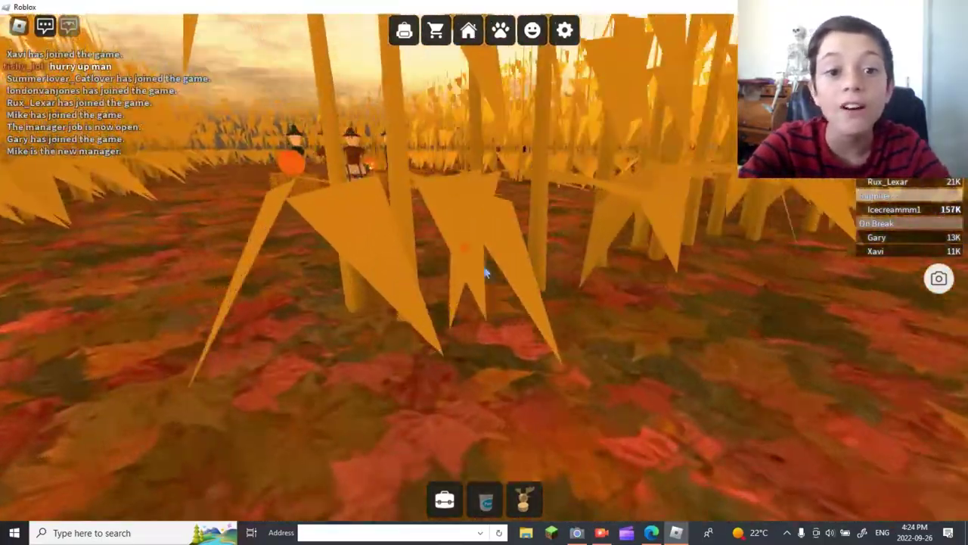
key(w)
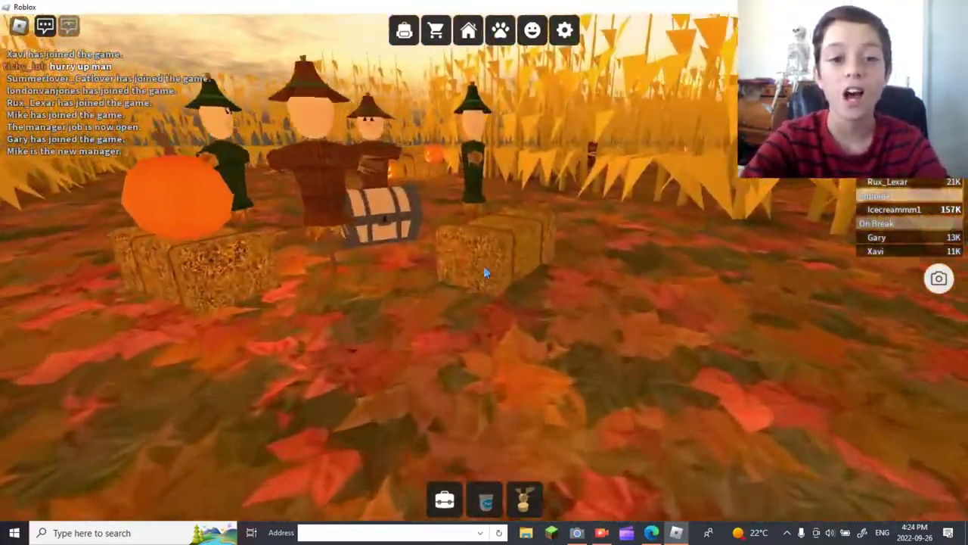
drag(488, 265, 484, 273)
key(w)
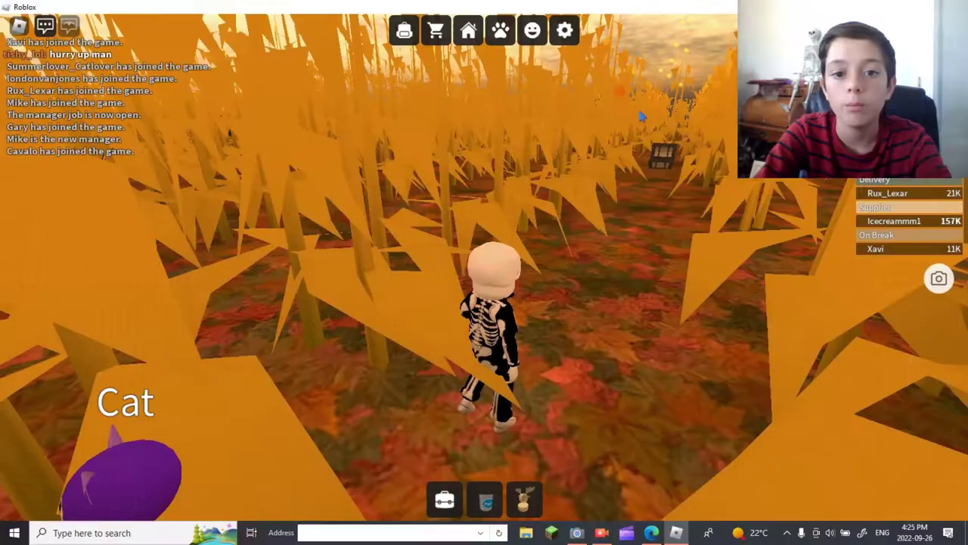
Run along the corn maze paths, turning around to follow the corn rows
key(w)
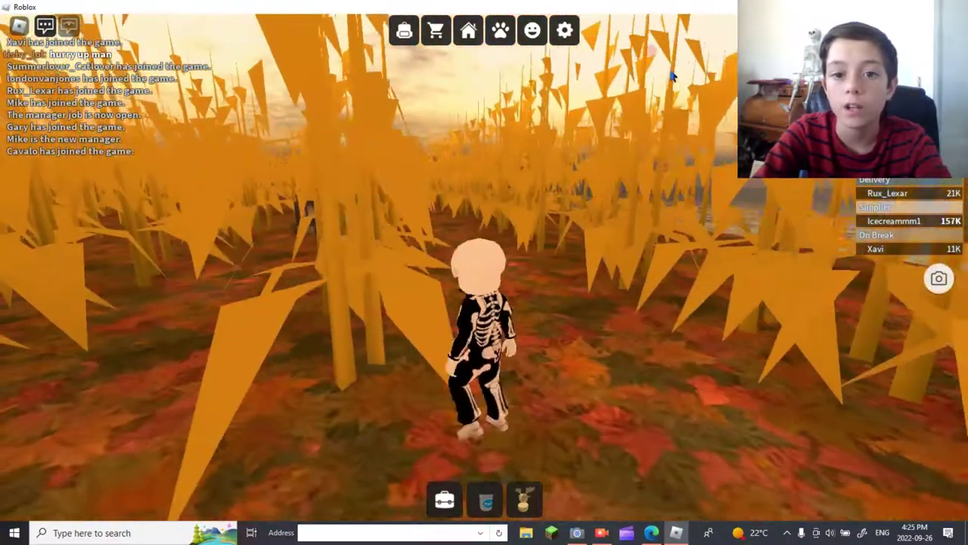
key(w)
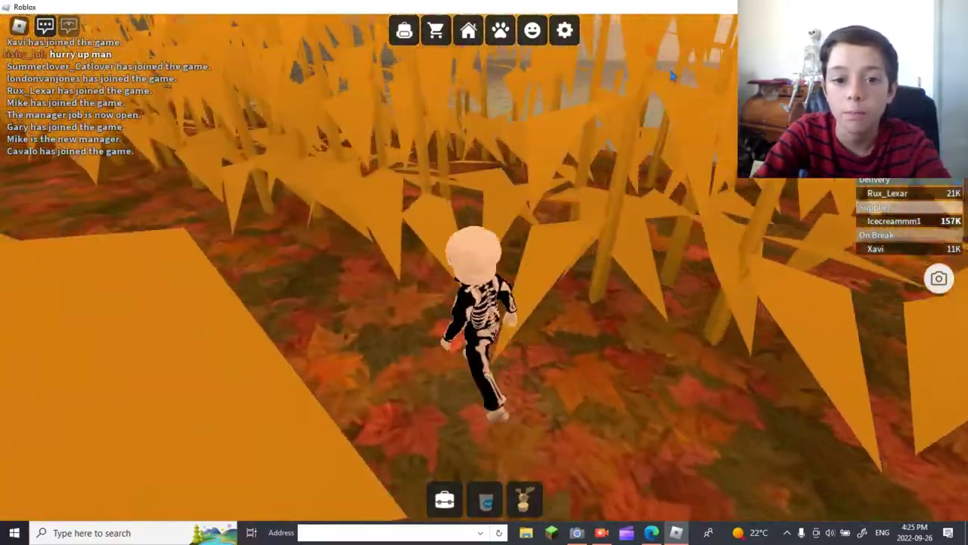
key(w)
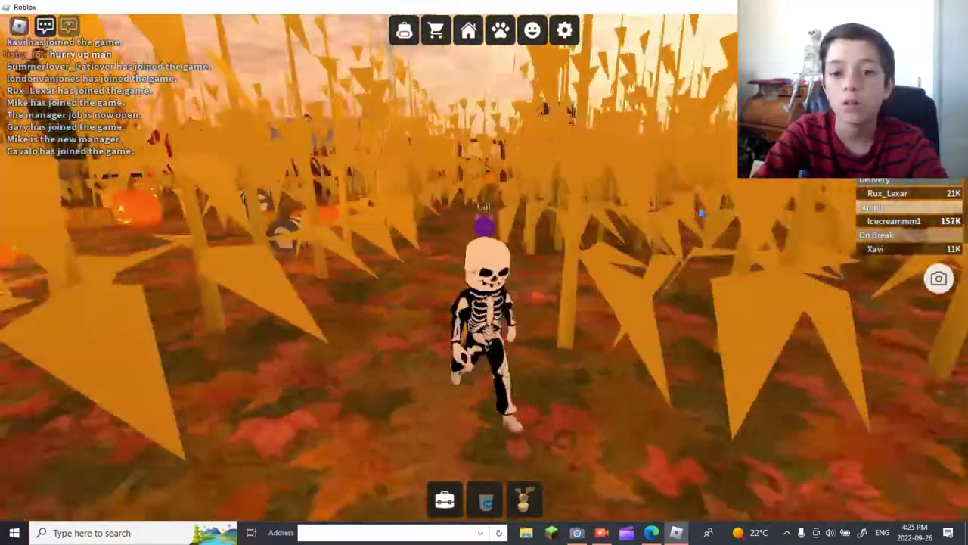
key(w)
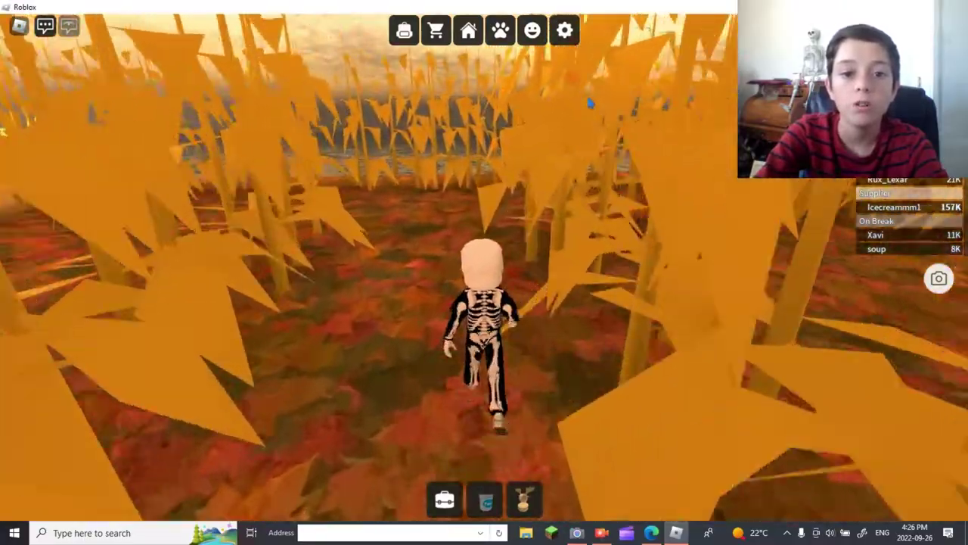
key(s)
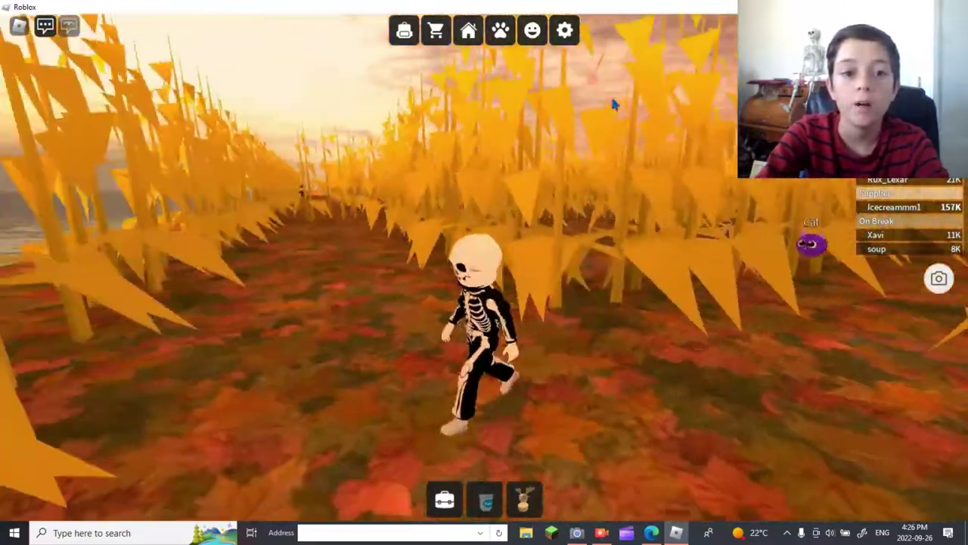
key(w)
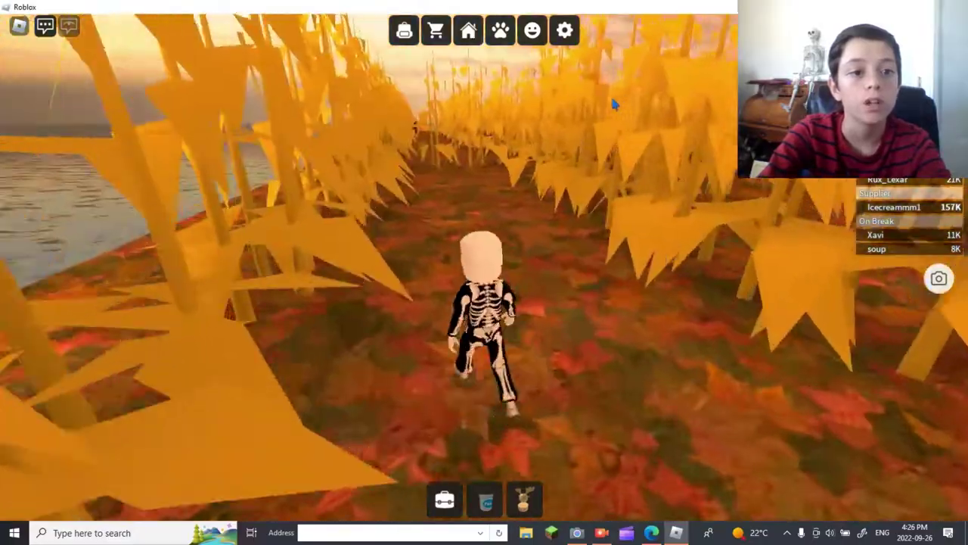
key(w)
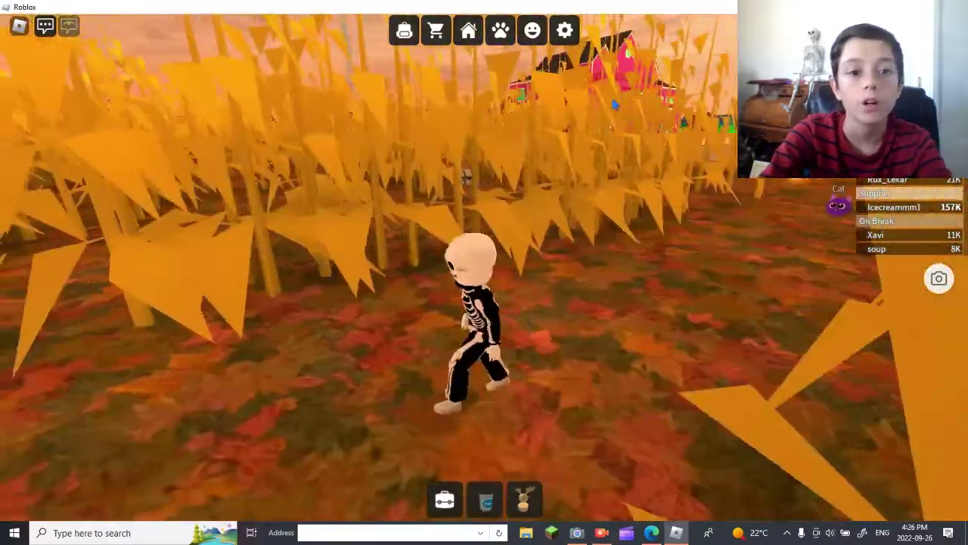
key(w)
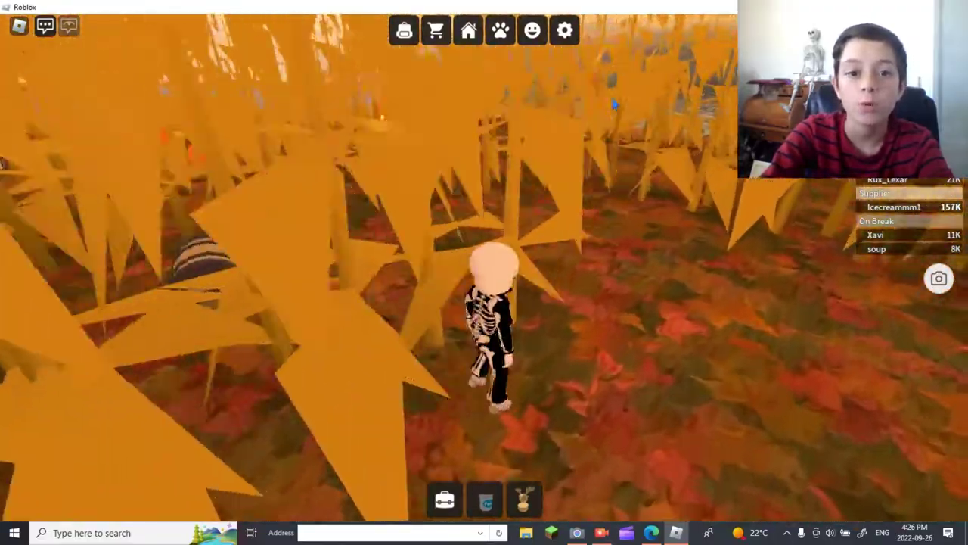
Open the next chest for 100 coins (5/10), then run on past the pumpkin
key(w)
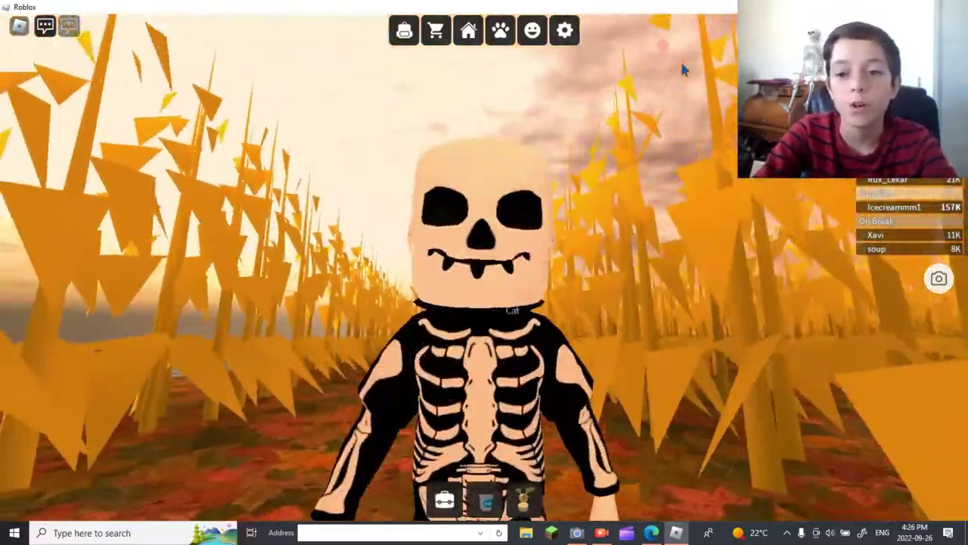
key(w)
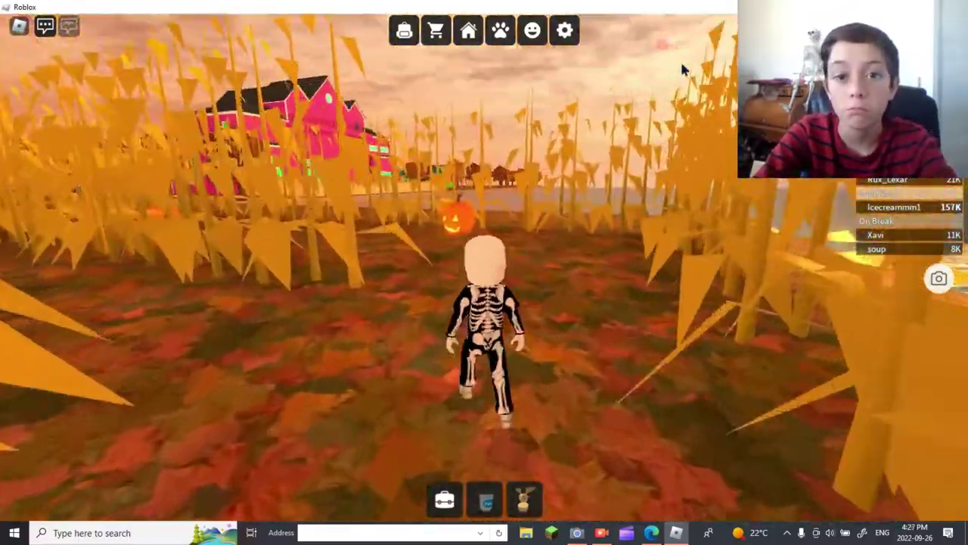
key(w)
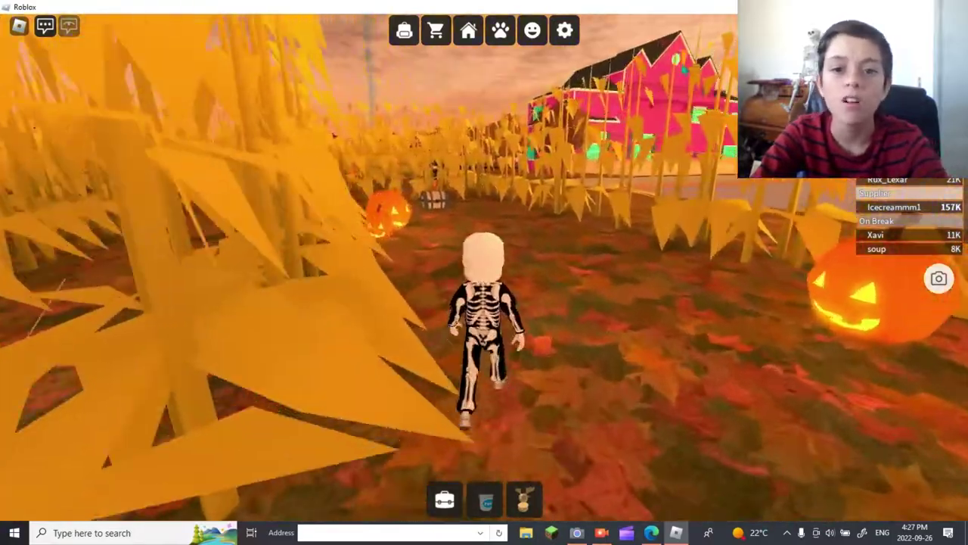
key(w)
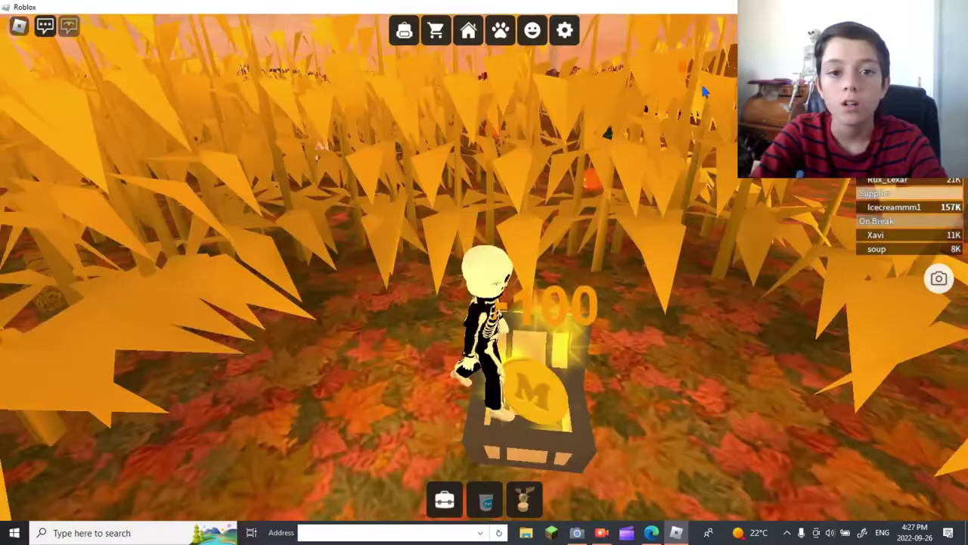
key(s)
key(w)
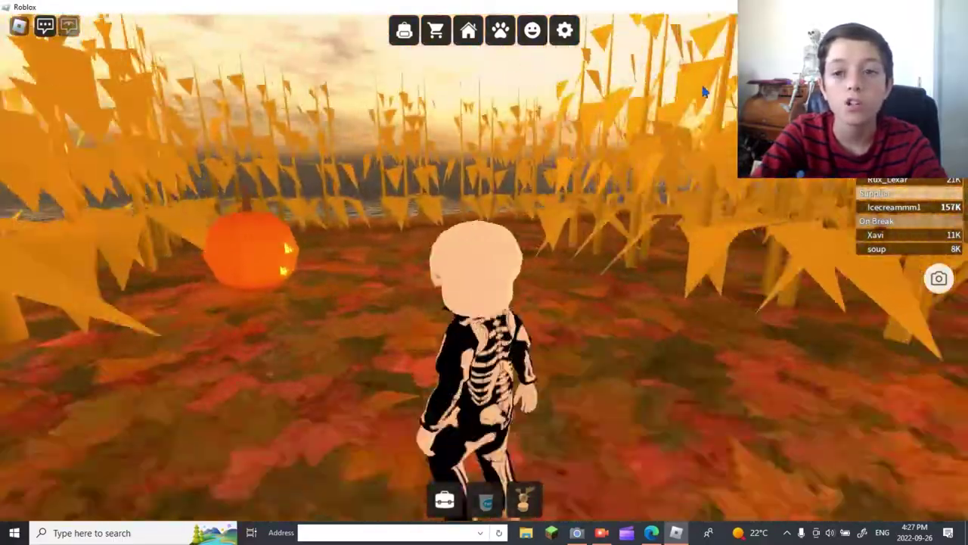
key(w)
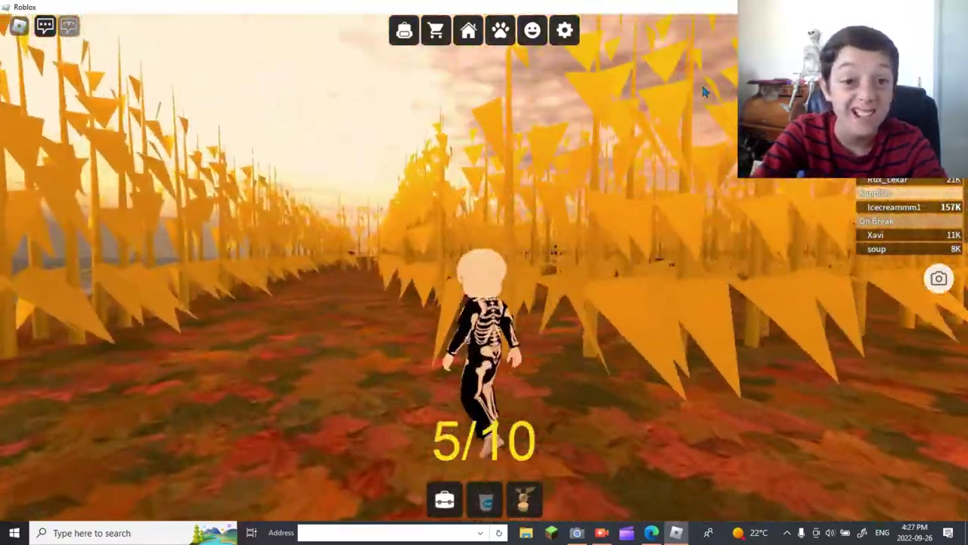
Run through the corn maze, turning left onto another path toward a crate
key(w)
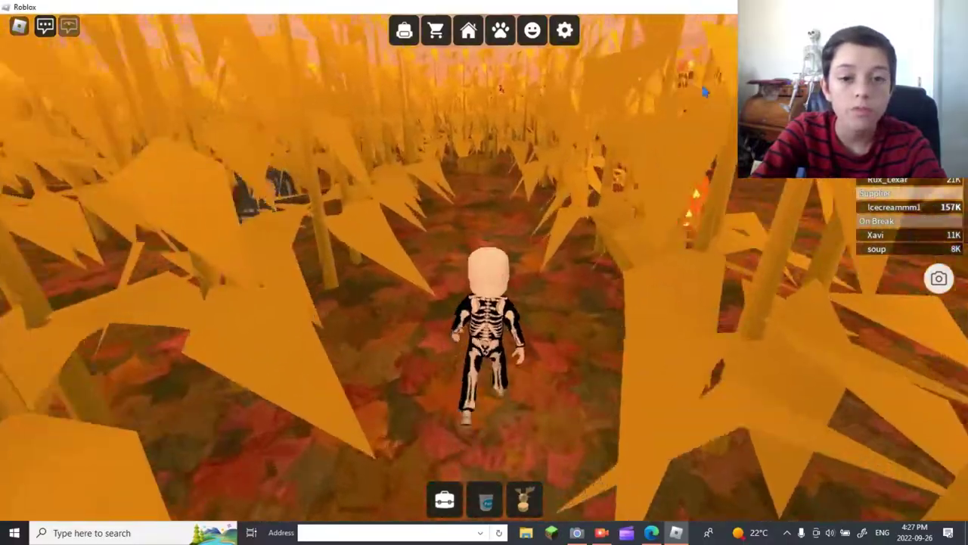
key(w)
key(w)
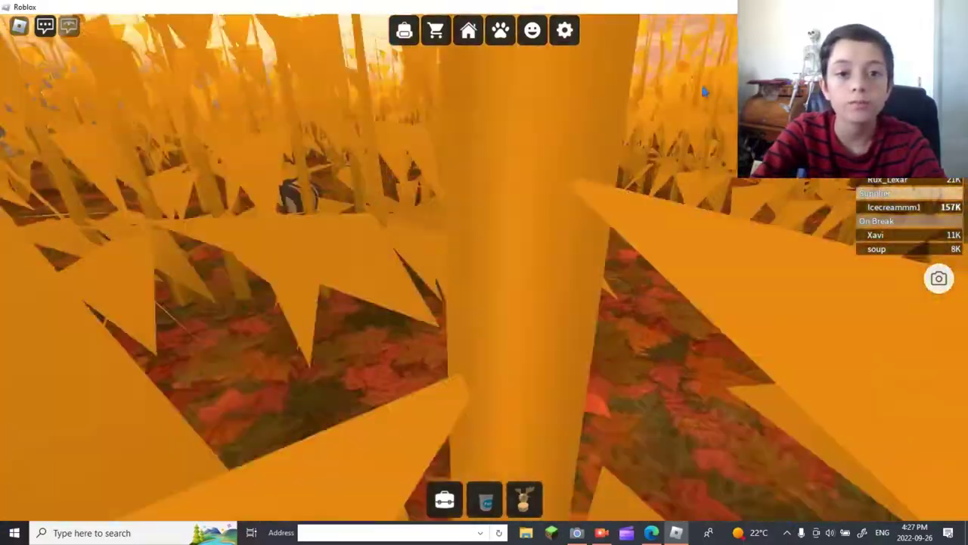
key(w)
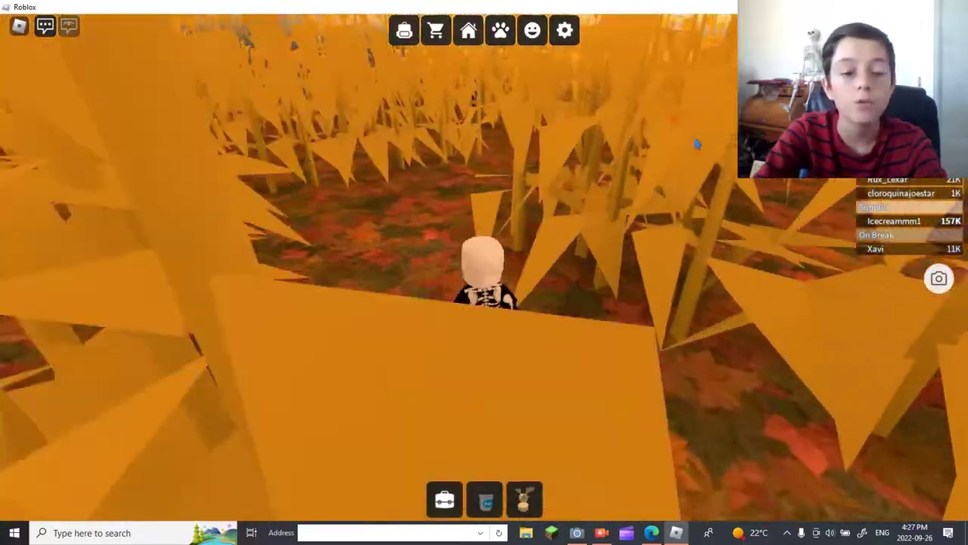
key(w)
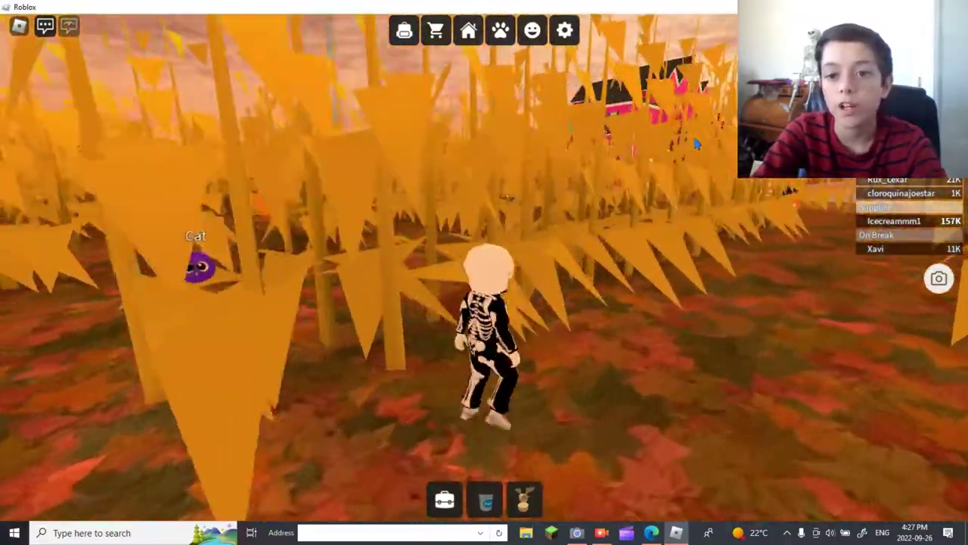
key(w)
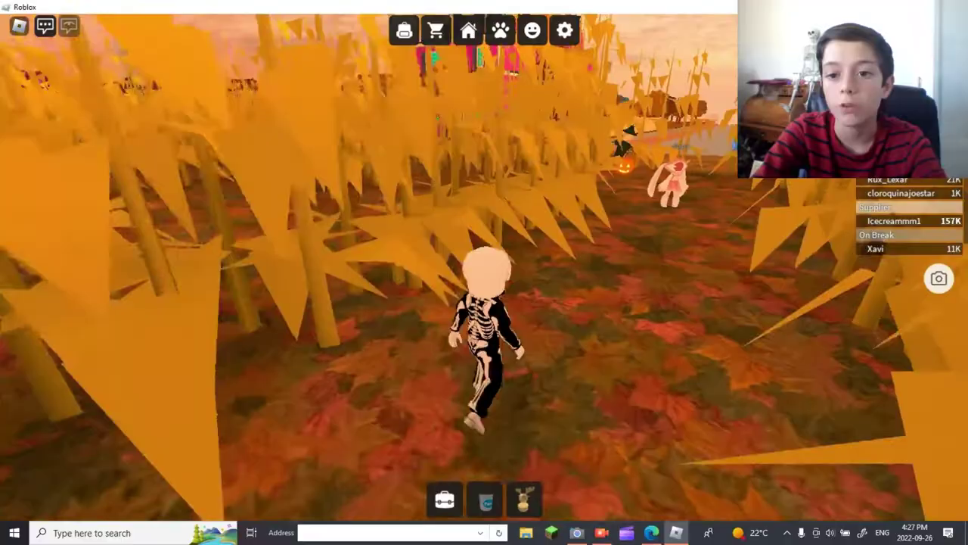
key(w)
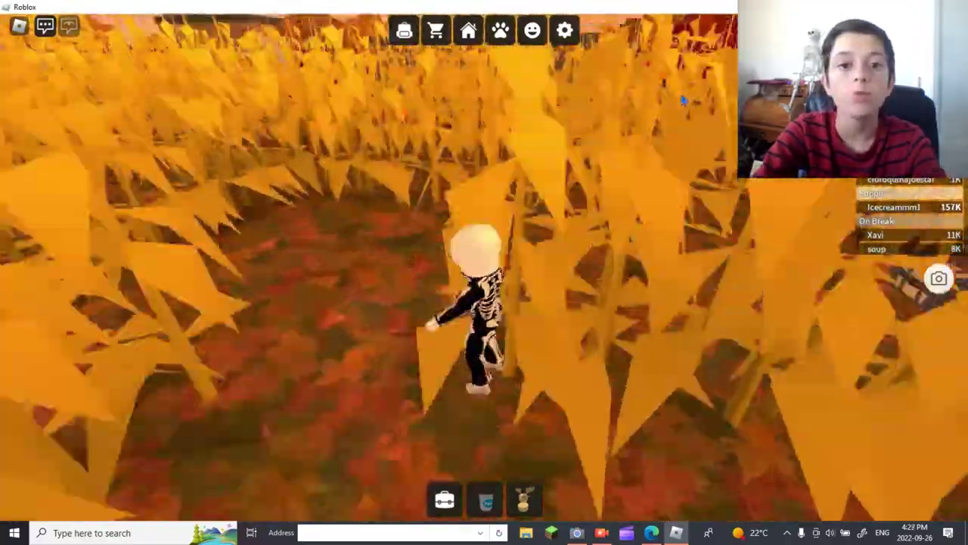
key(w)
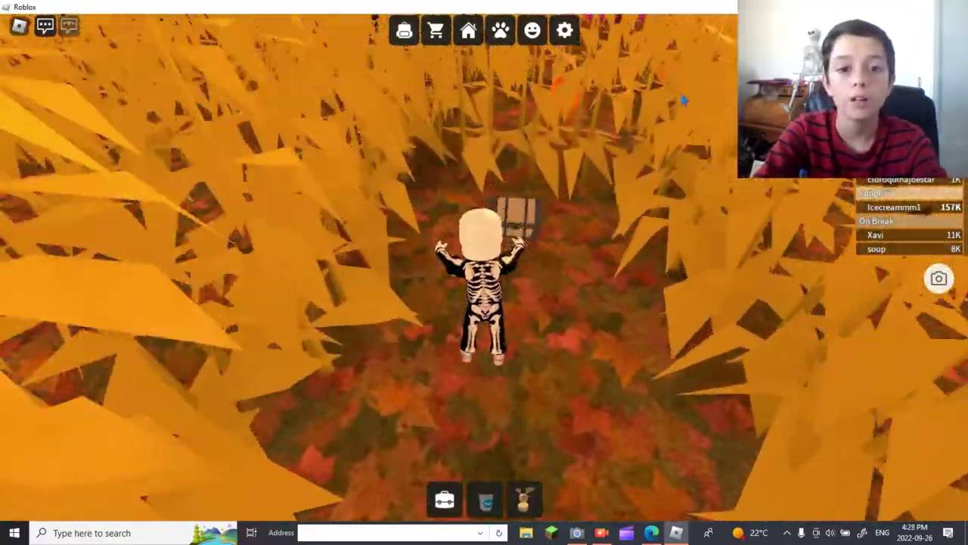
Collect the chest to reach 6/10, then run past the orange pumpkin deeper in
key(w)
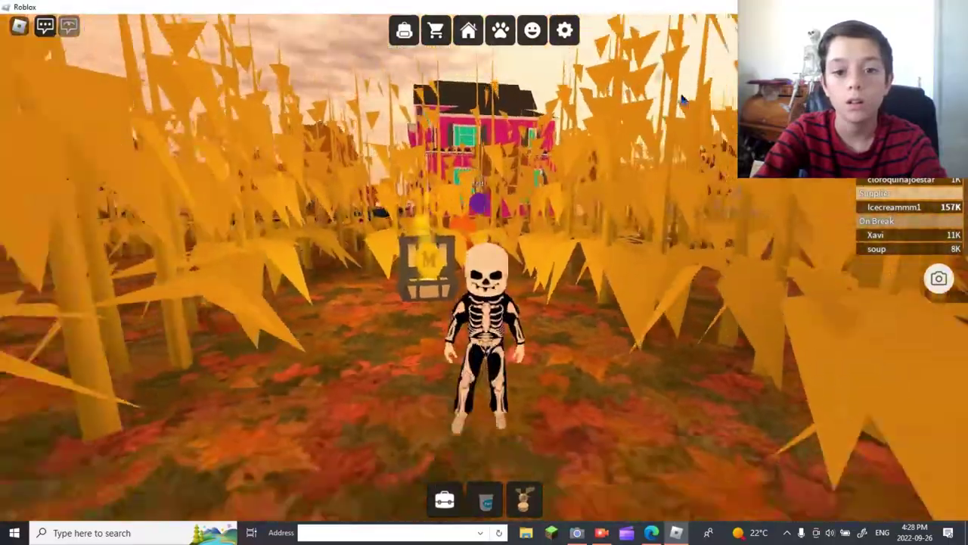
key(w)
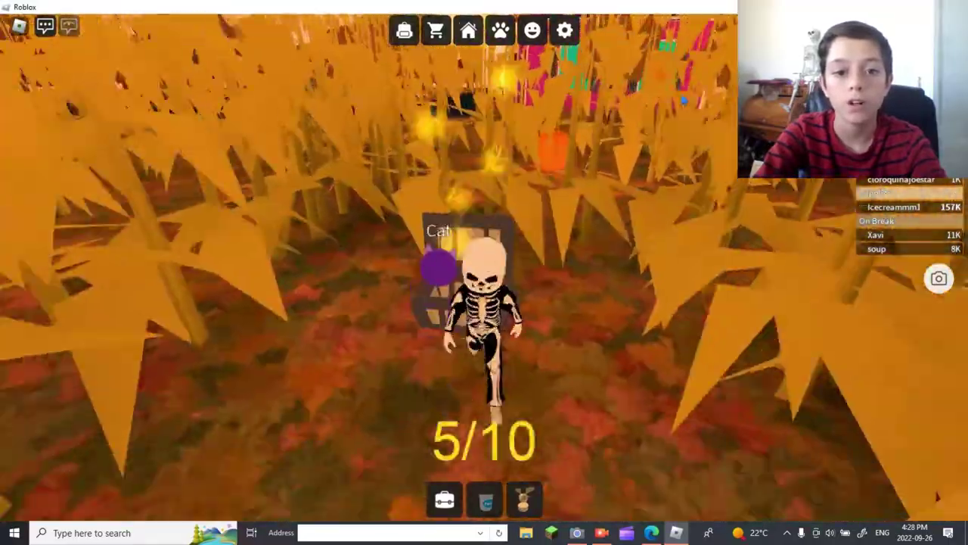
key(w)
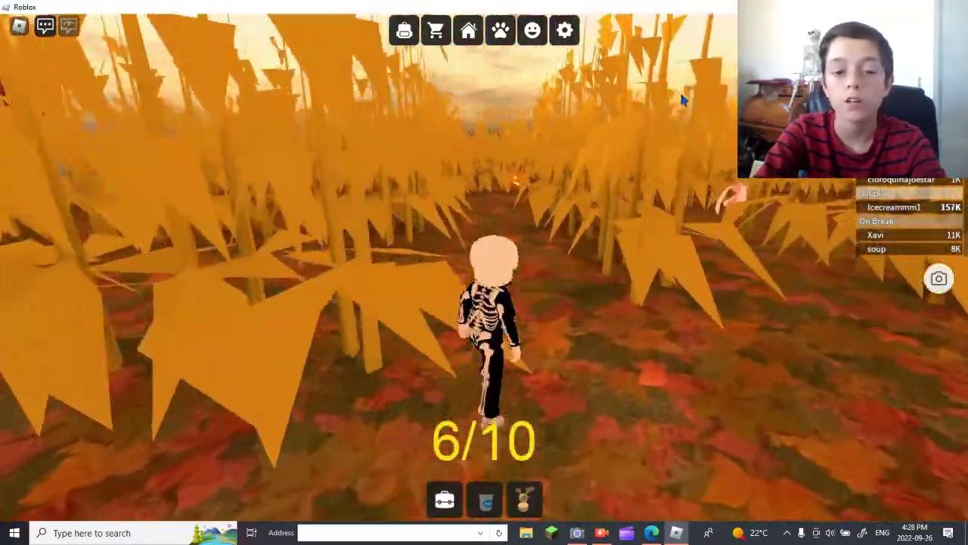
key(w)
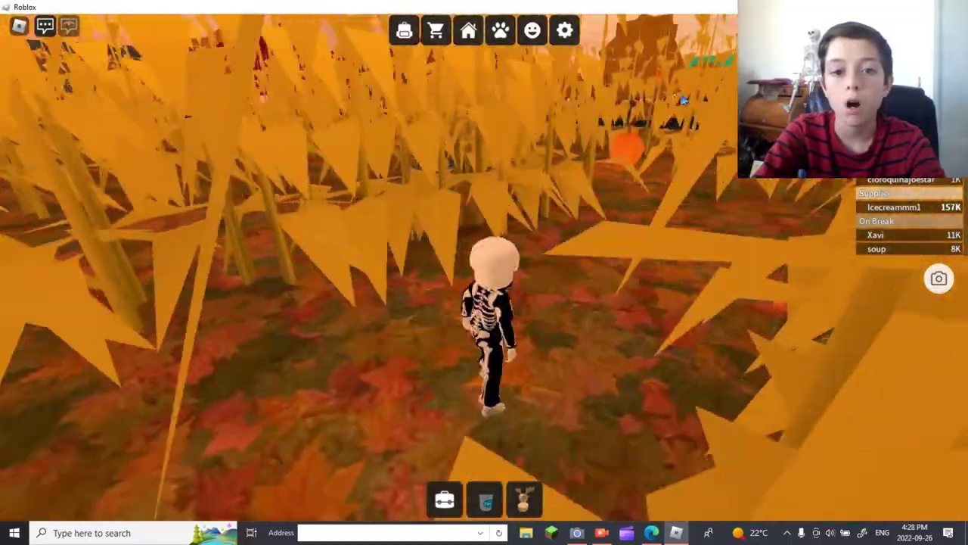
key(w)
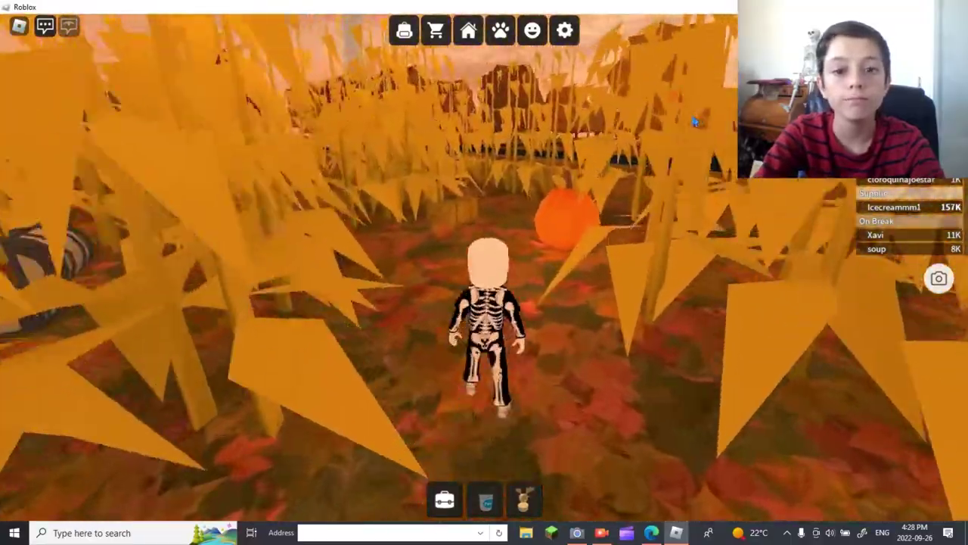
key(w)
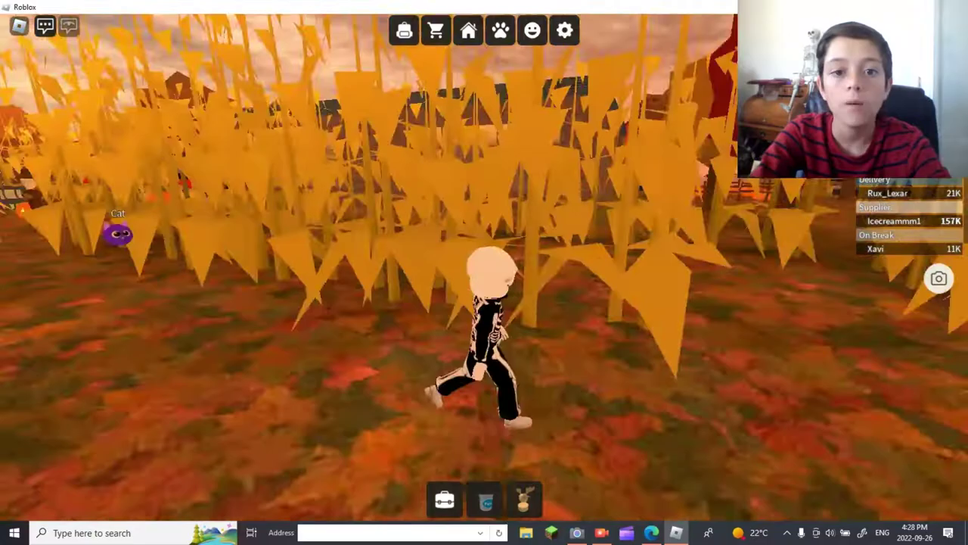
key(w)
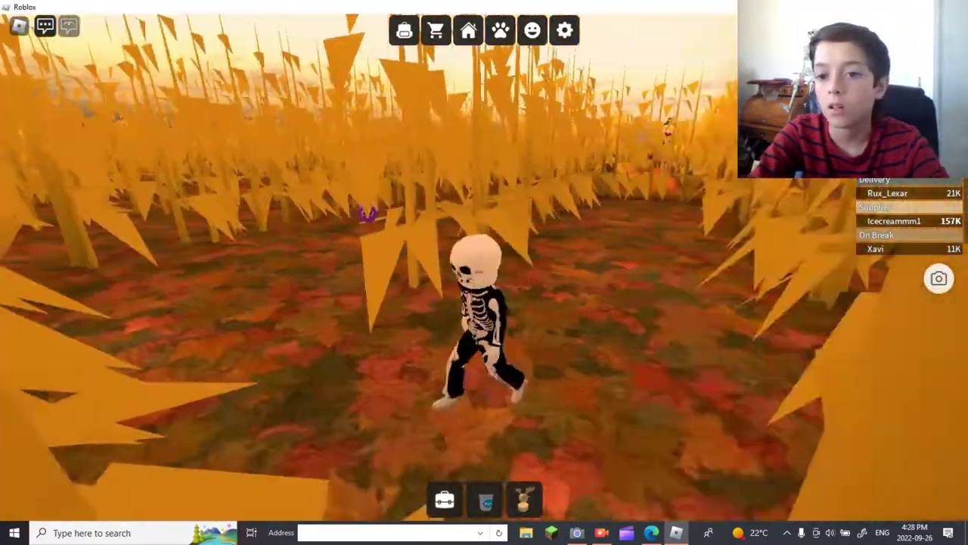
key(w)
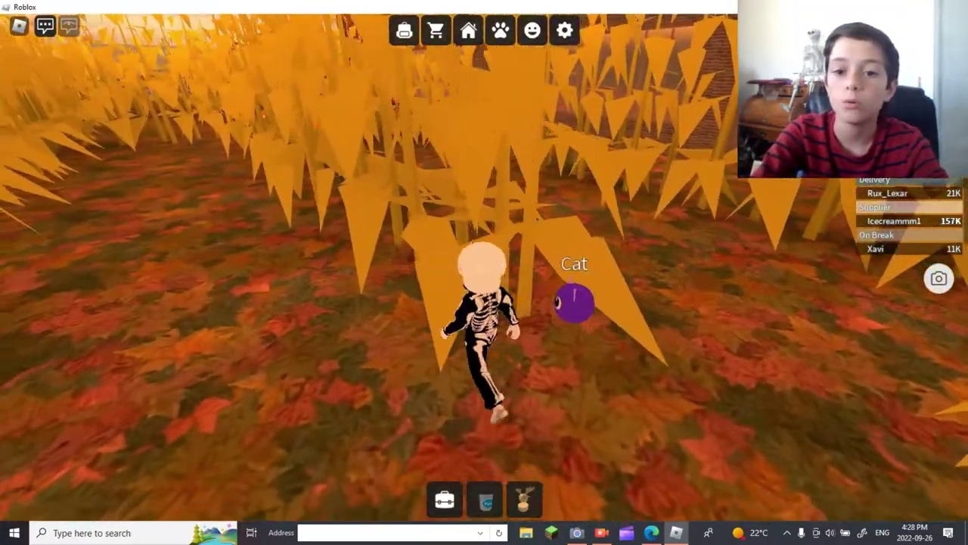
scroll(483, 265, up, 5)
scroll(483, 266, up, 5)
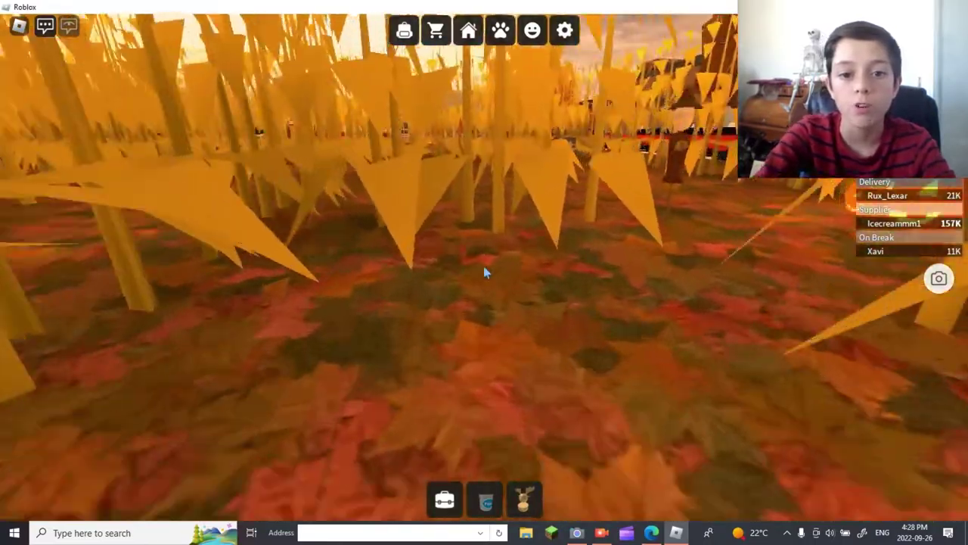
Run past the scarecrow along the corn rows, searching the maze for crates
key(w)
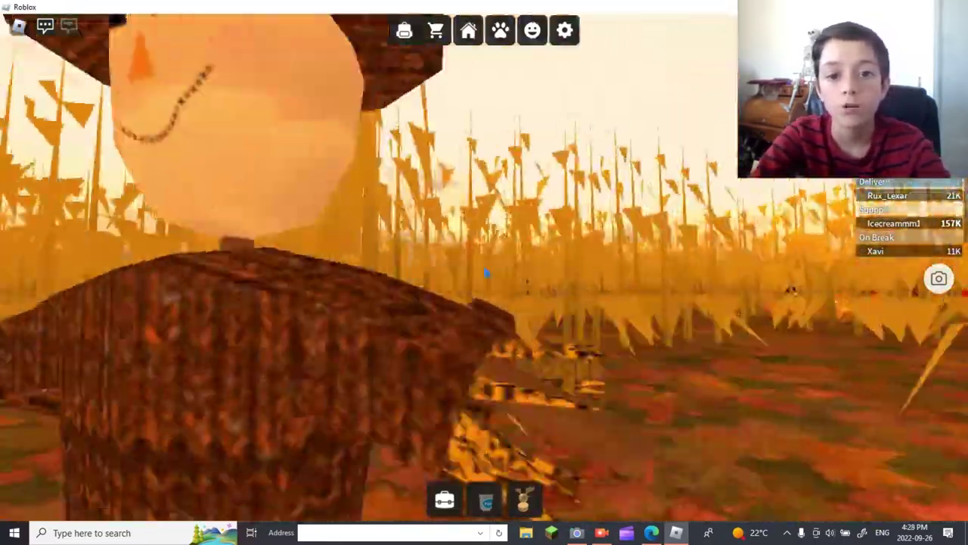
scroll(487, 274, down, 5)
key(w)
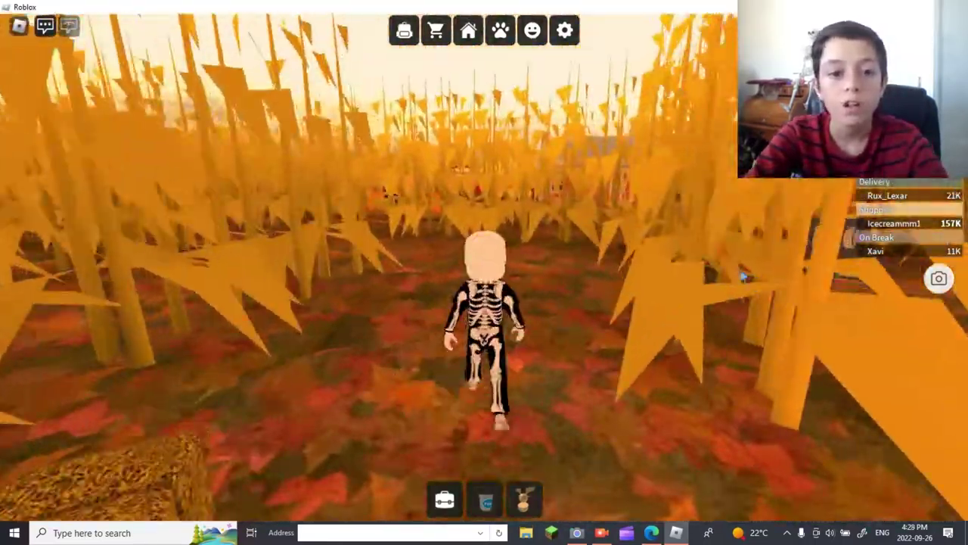
key(w)
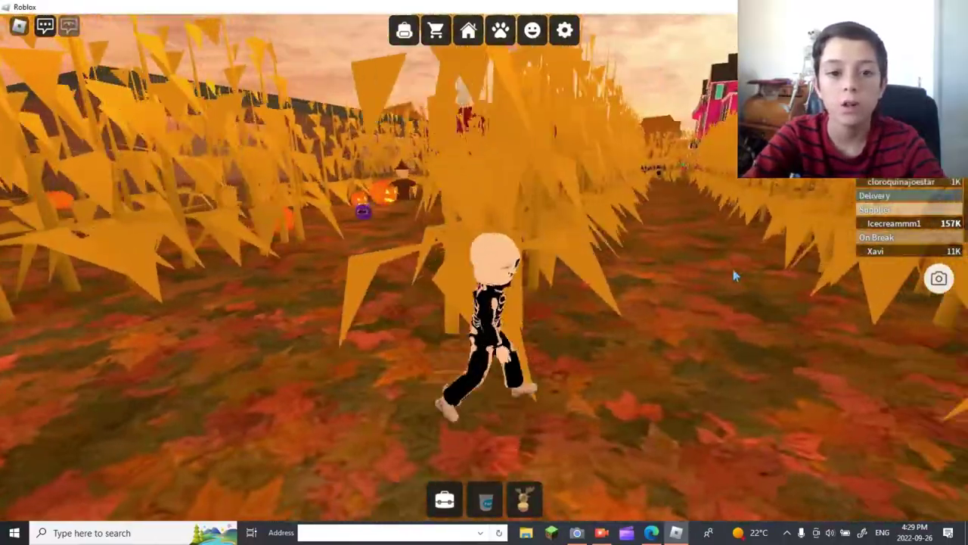
key(w)
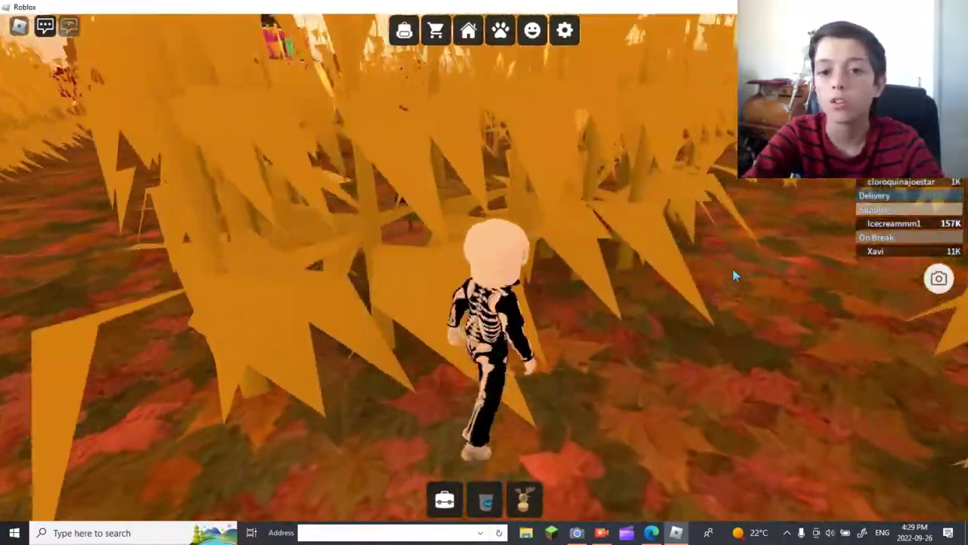
key(w)
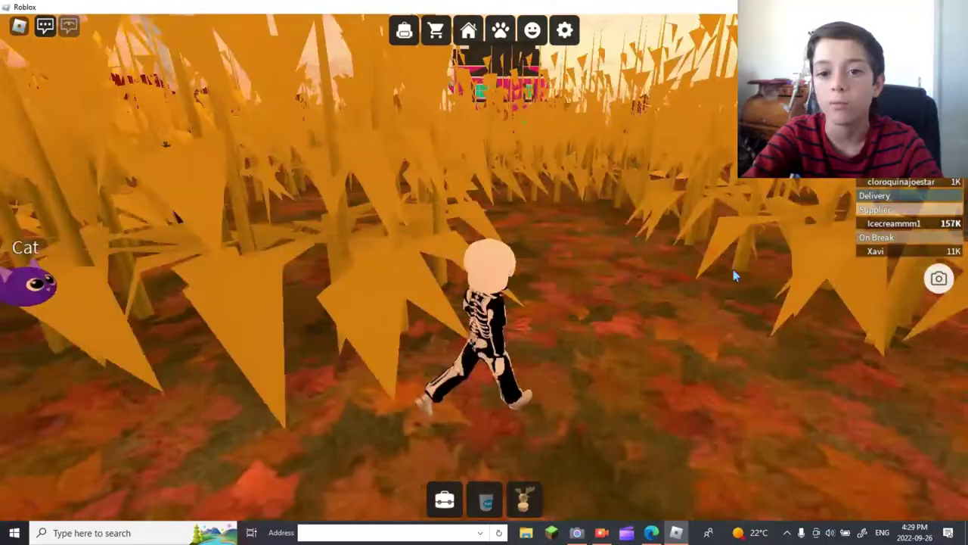
key(w)
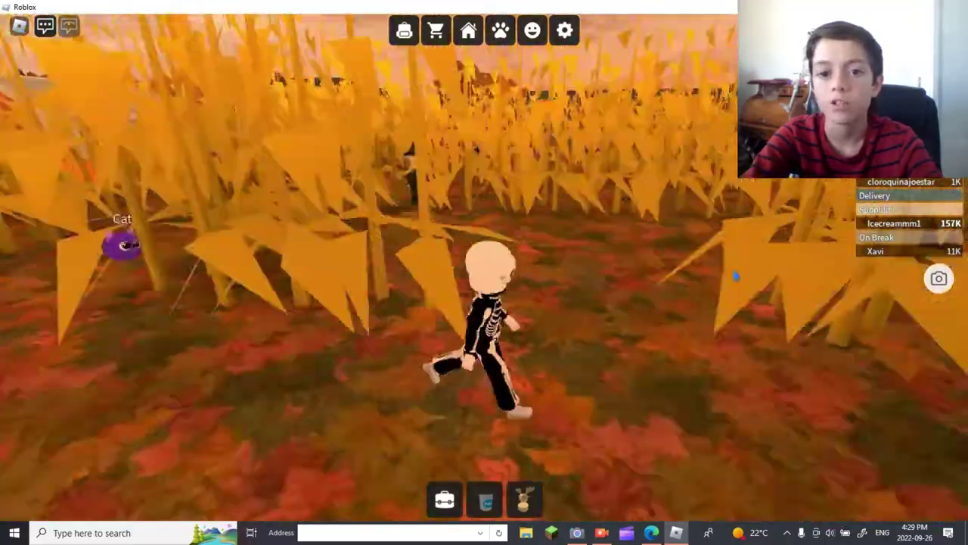
key(w)
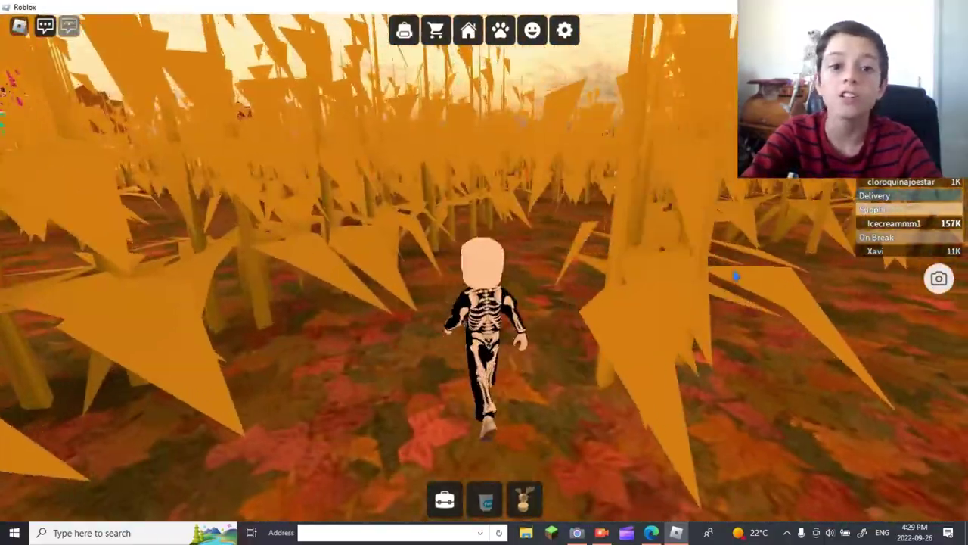
key(w)
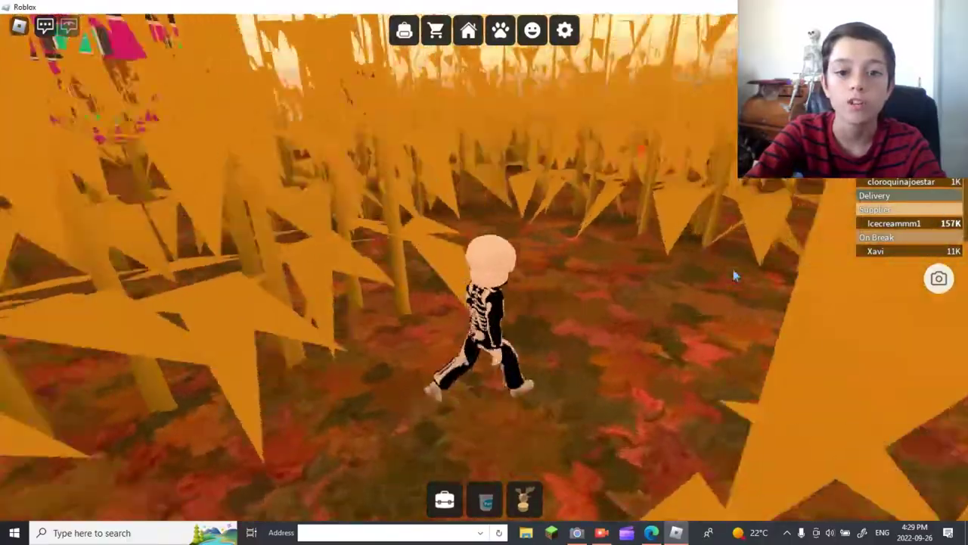
key(w)
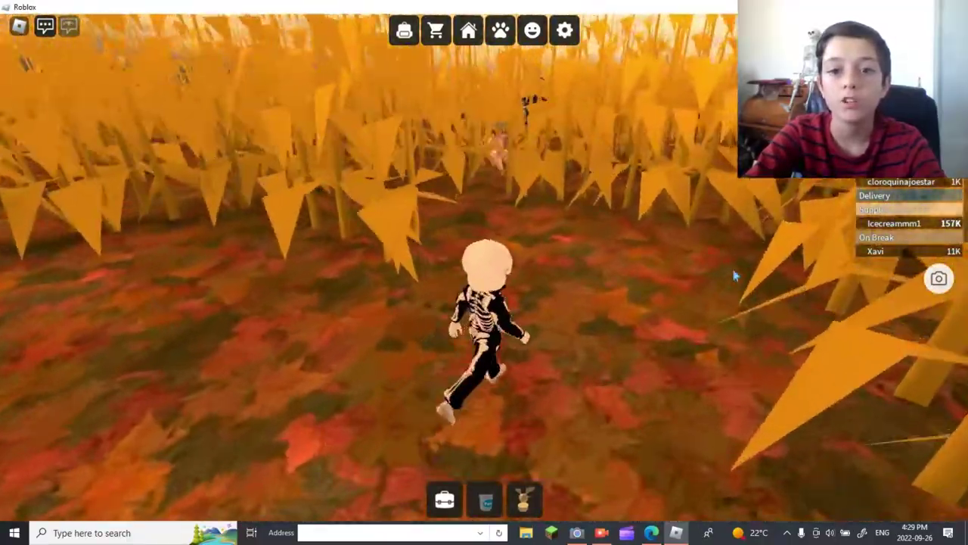
Run into the clearing and on through the maze toward a pumpkin in the corn
key(w)
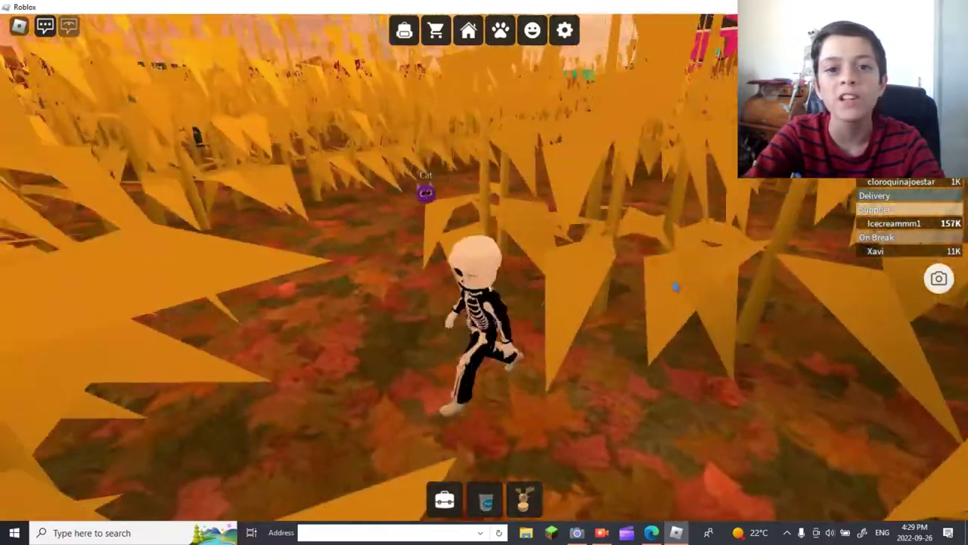
key(w)
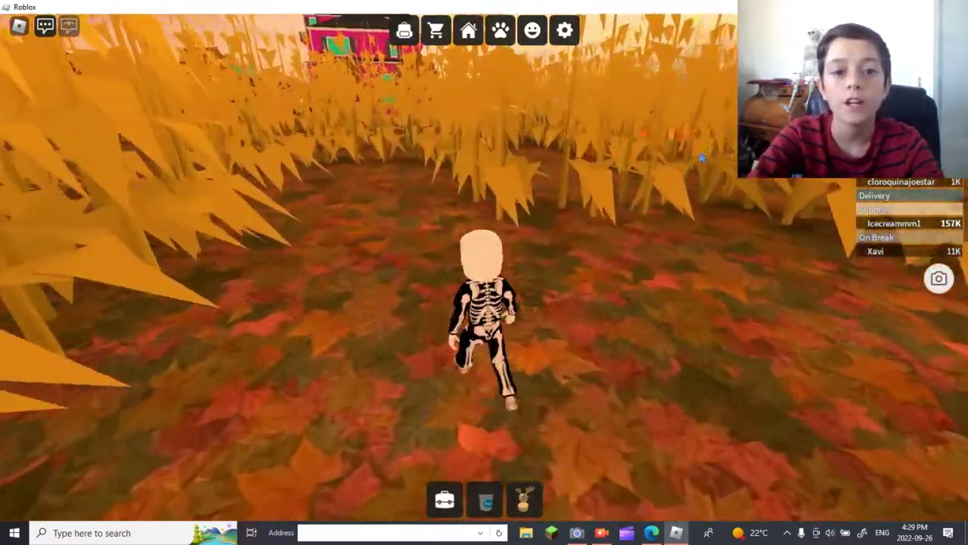
key(w)
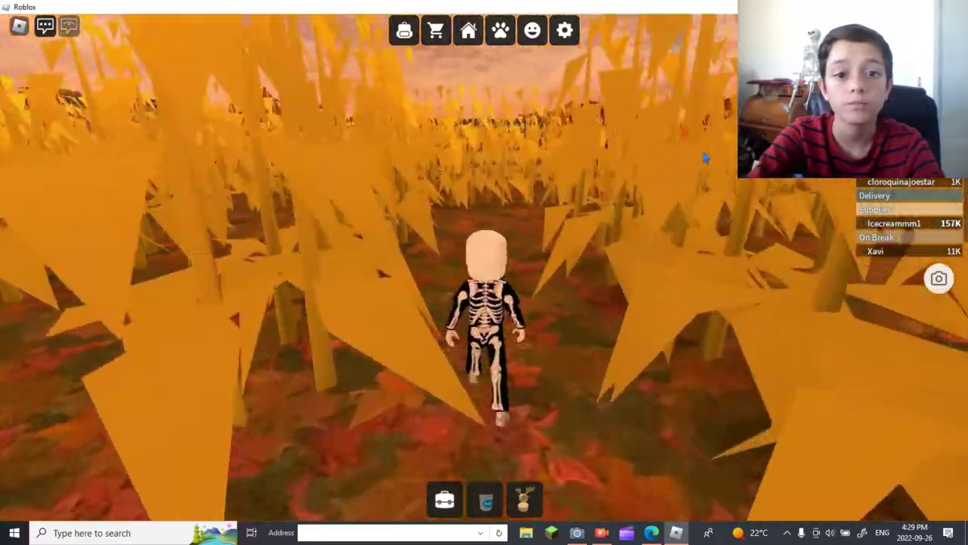
key(w)
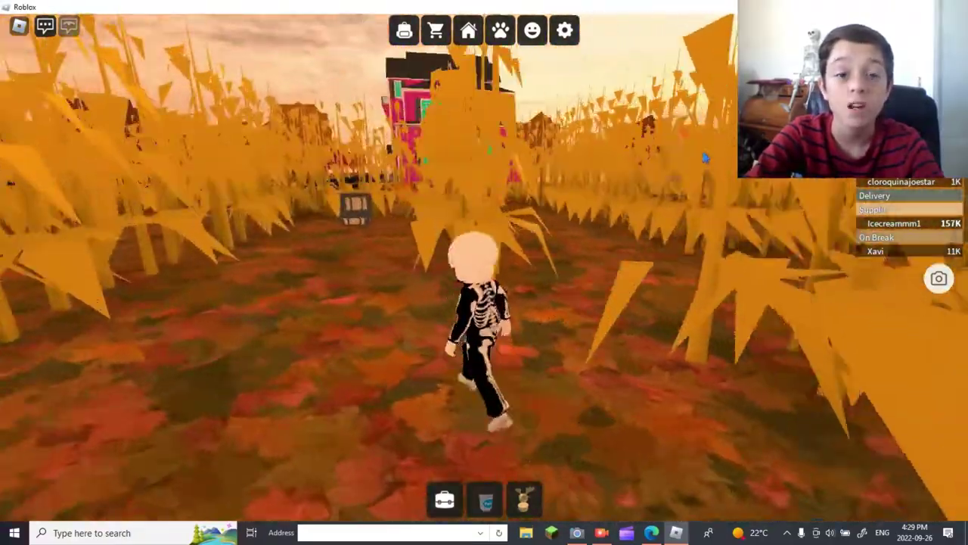
key(w)
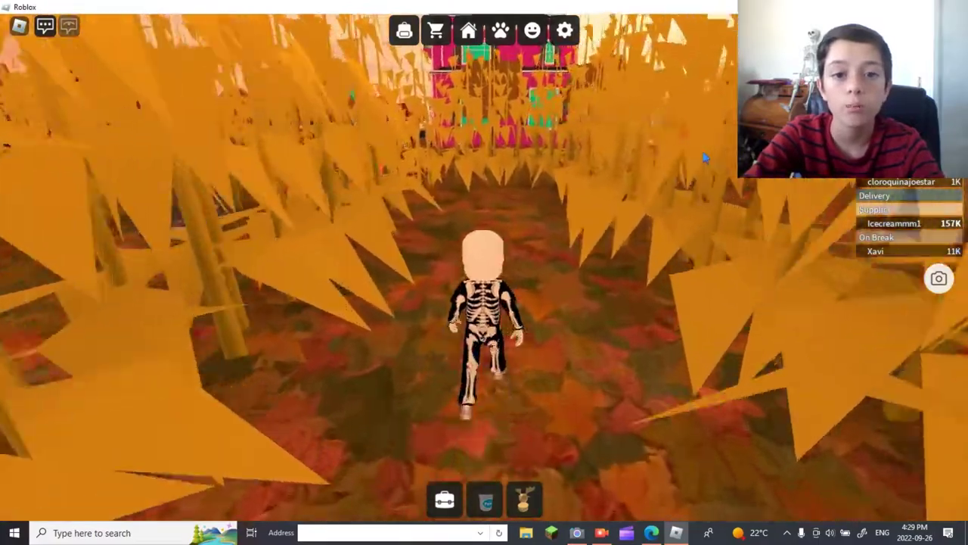
key(w)
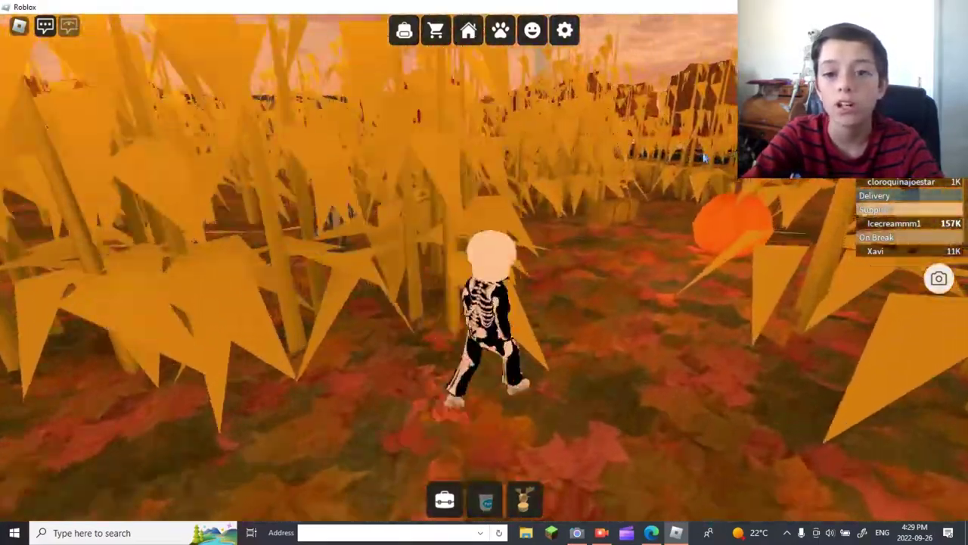
key(w)
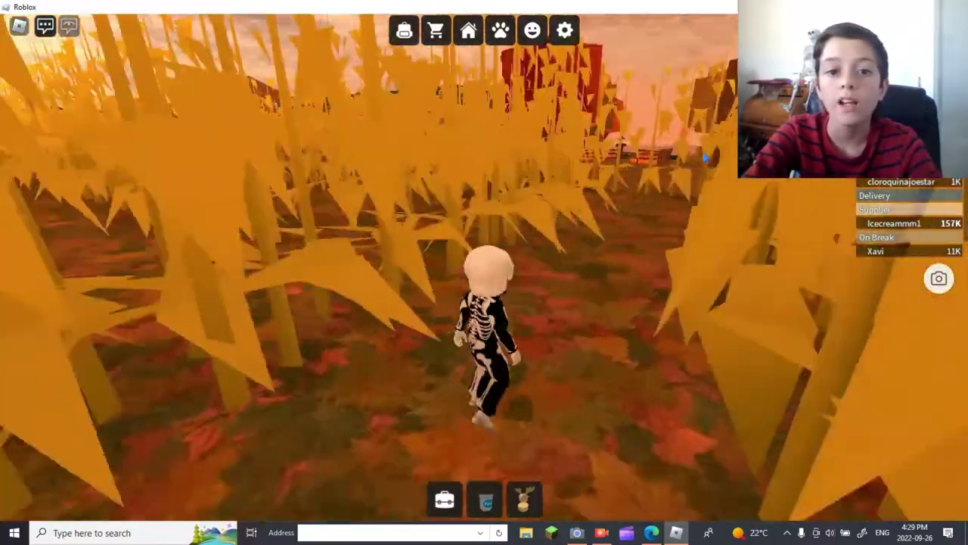
key(w)
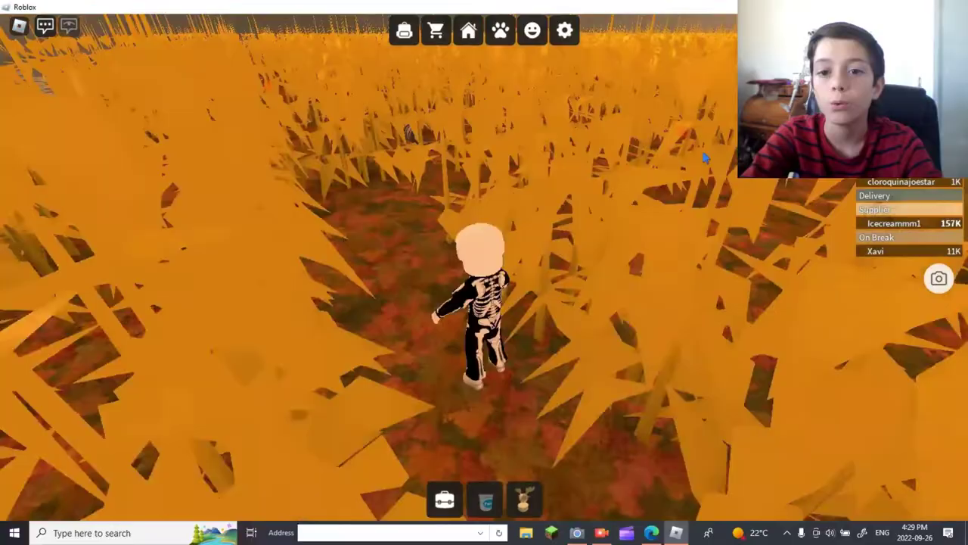
Navigate the last maze paths to the golden pumpkin trophy pedestal near the red truck
key(w)
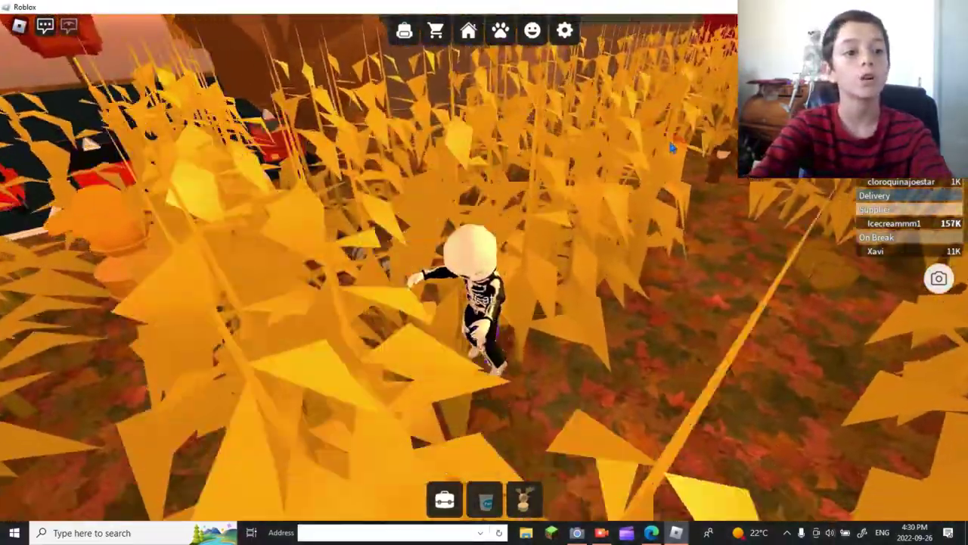
key(w)
key(w)
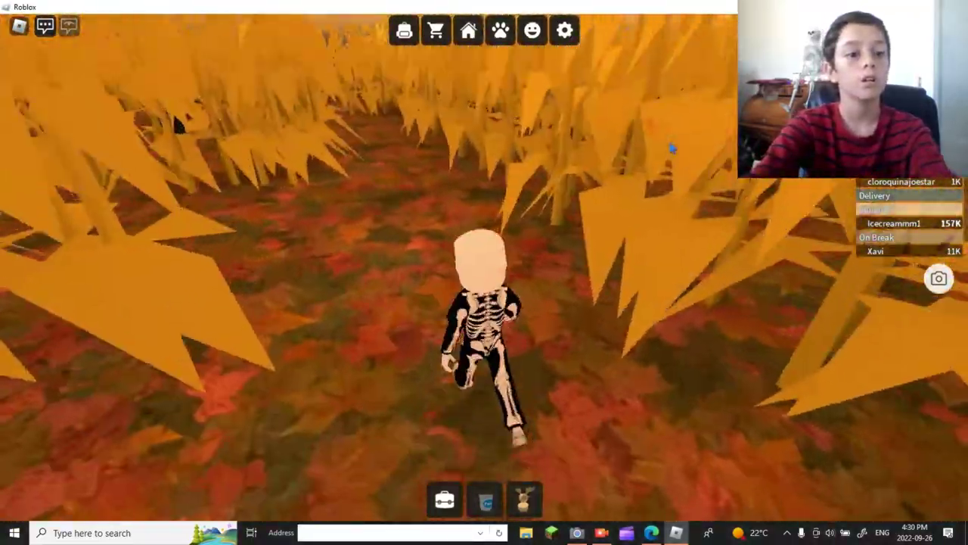
key(w)
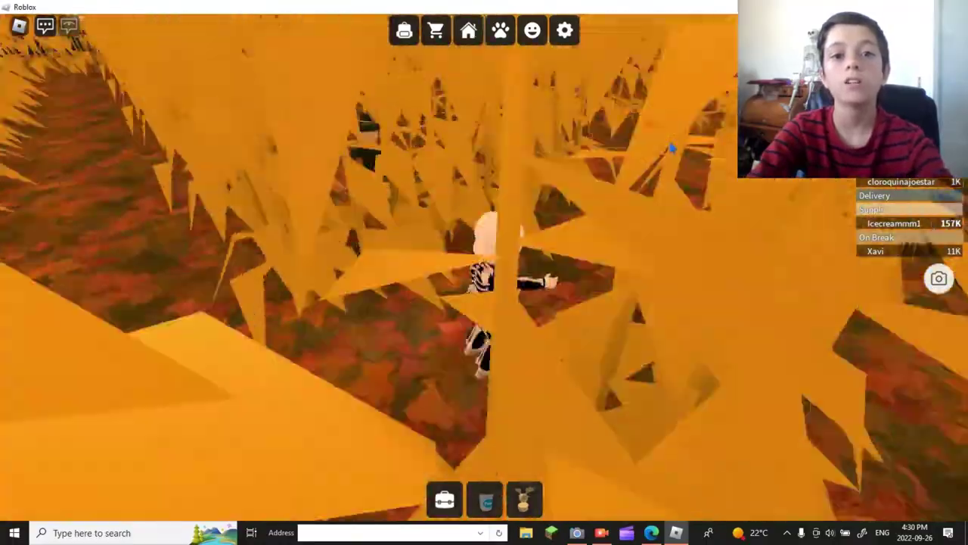
key(a)
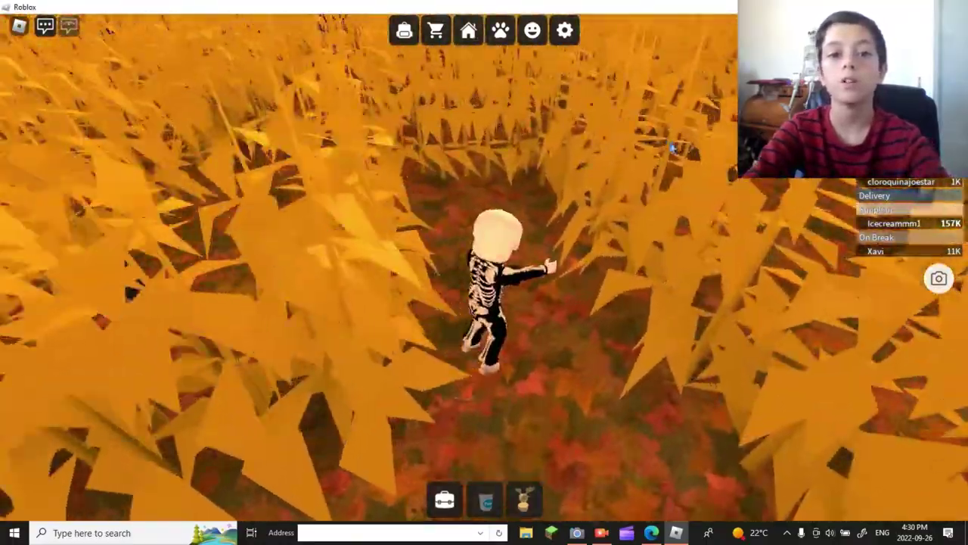
key(w)
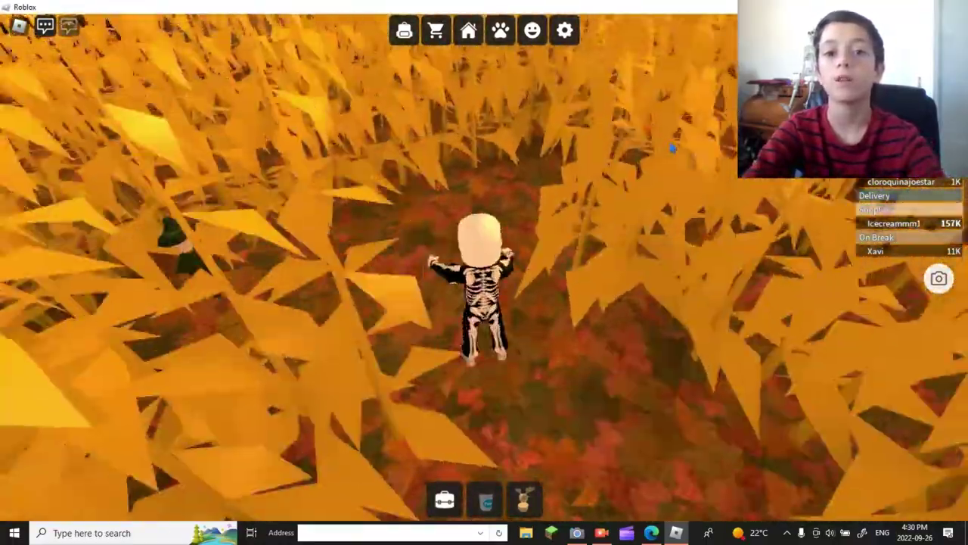
key(w)
key(w)
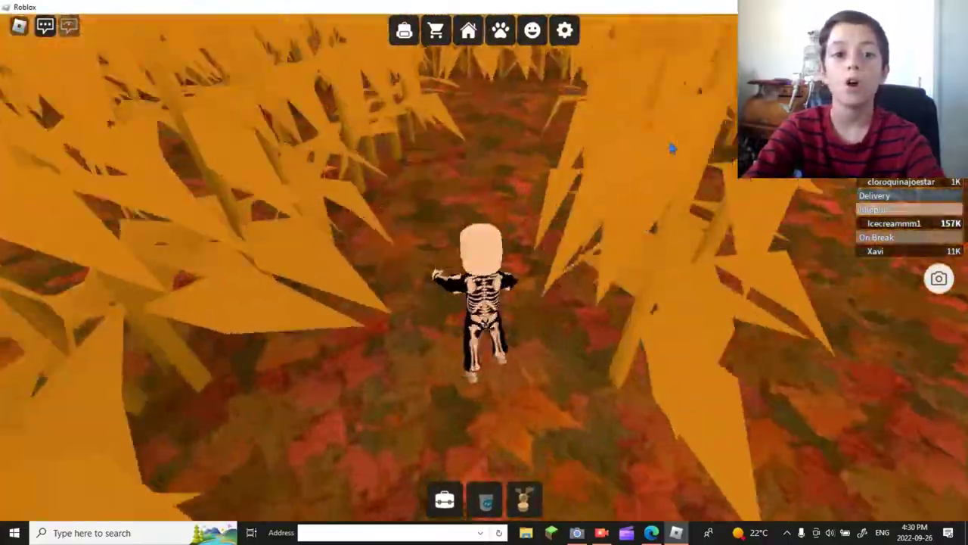
key(w)
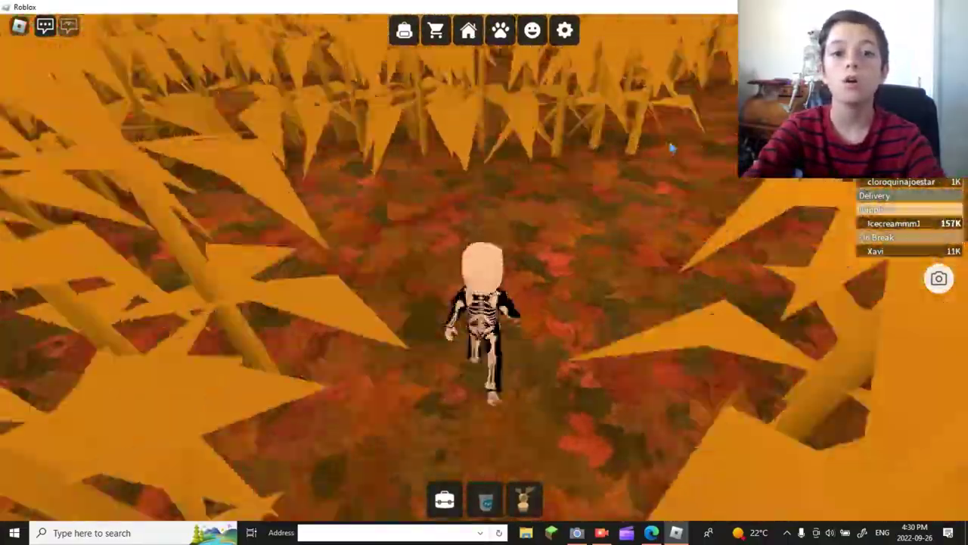
key(w)
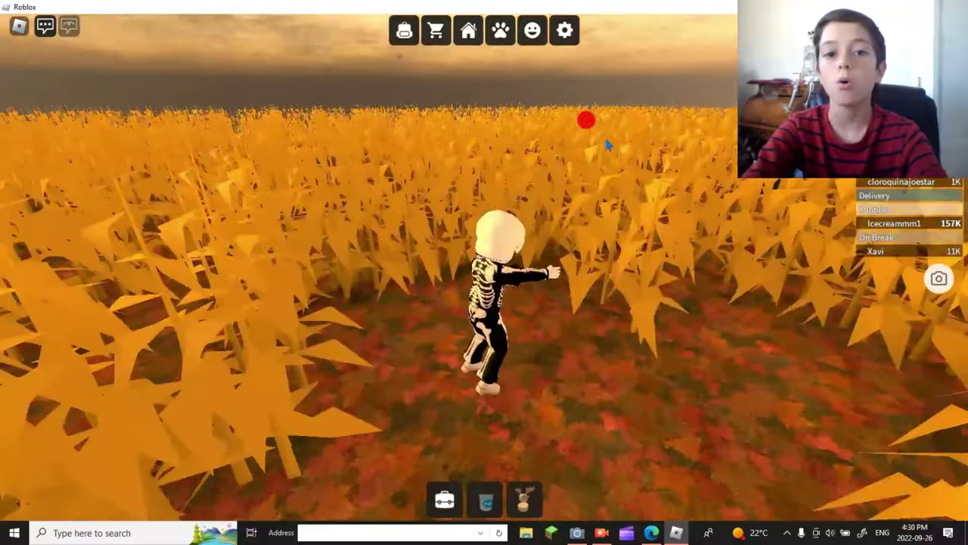
key(w)
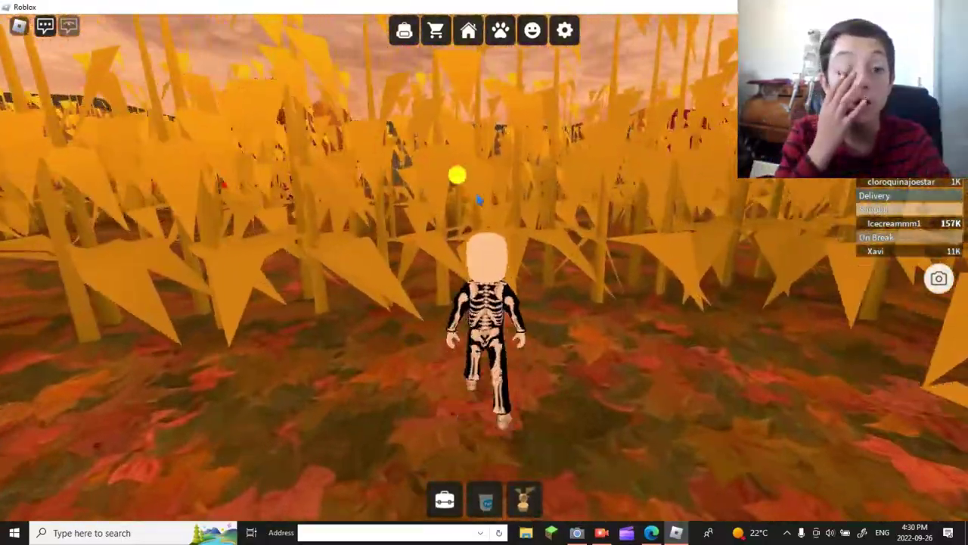
key(w)
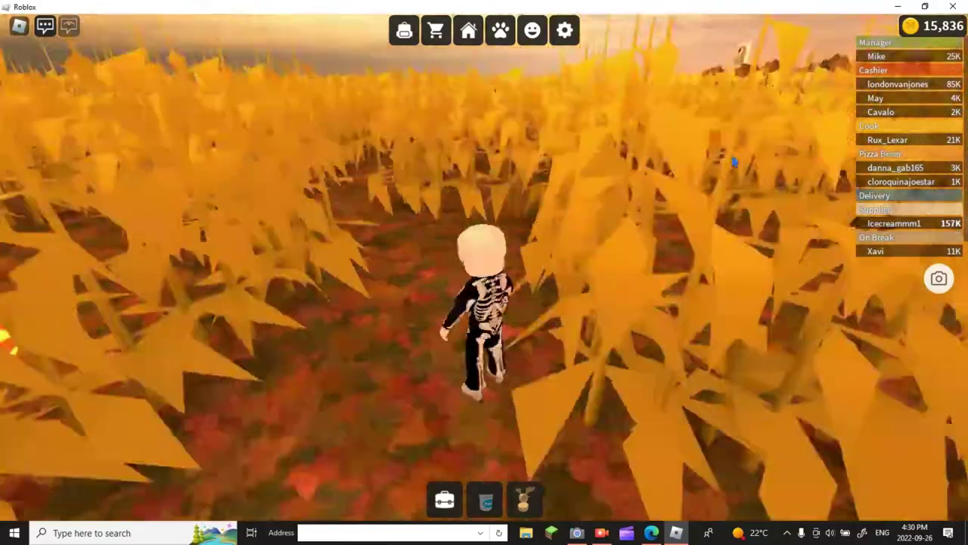
key(w)
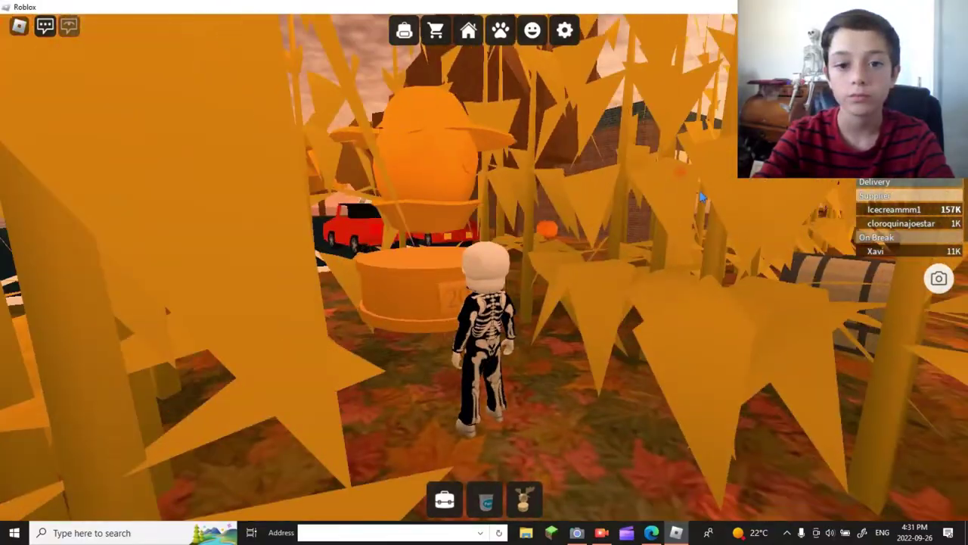
Open the inventory to hold the trophy and look around the parking lot
key(grave)
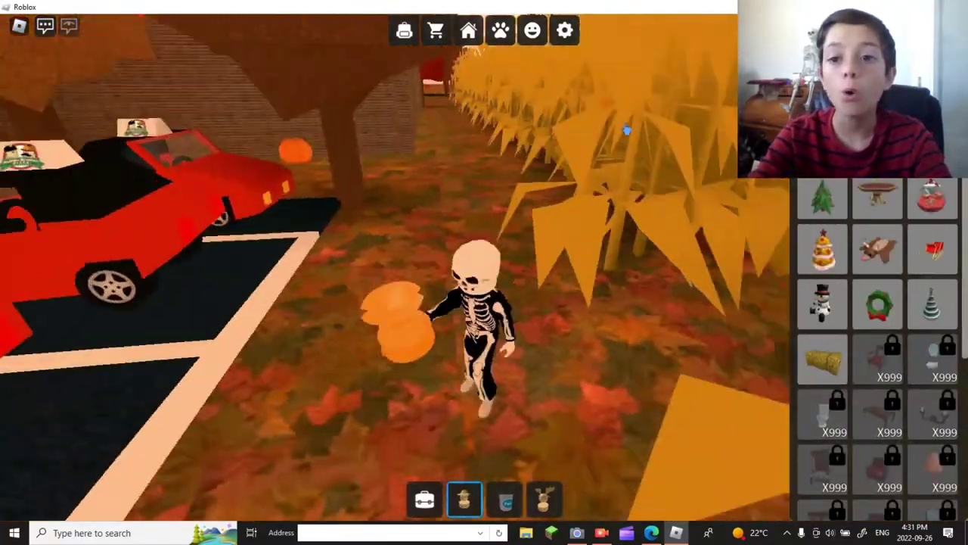
drag(626, 130, 626, 128)
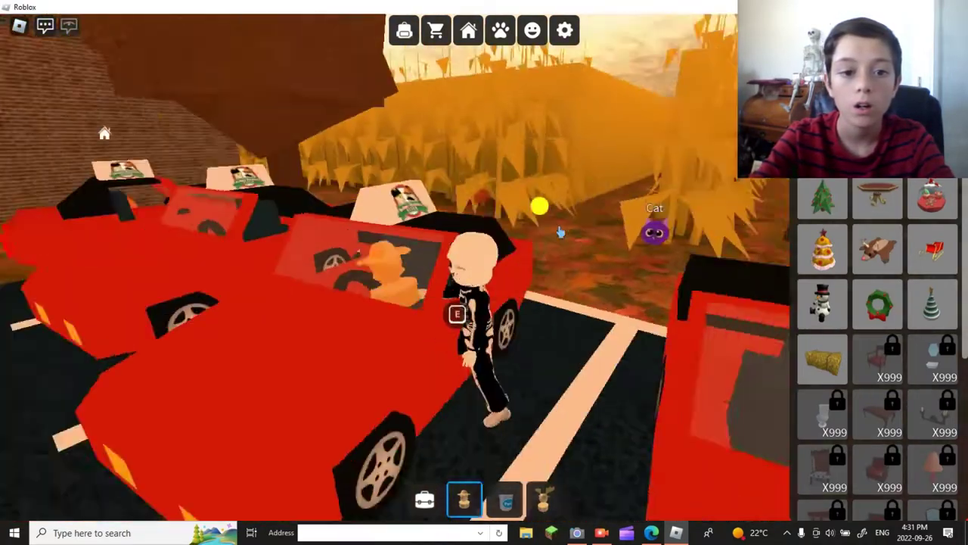
drag(560, 231, 592, 184)
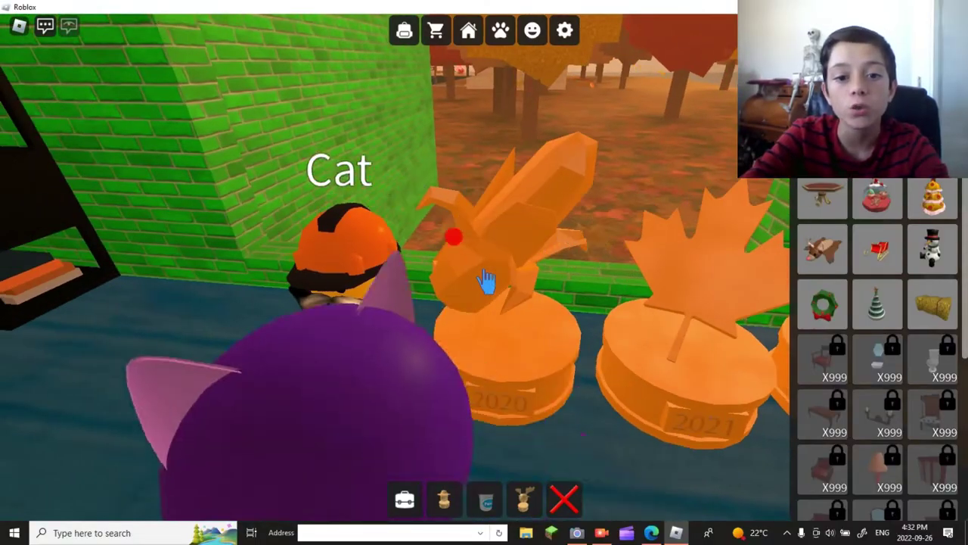
scroll(483, 265, down, 3)
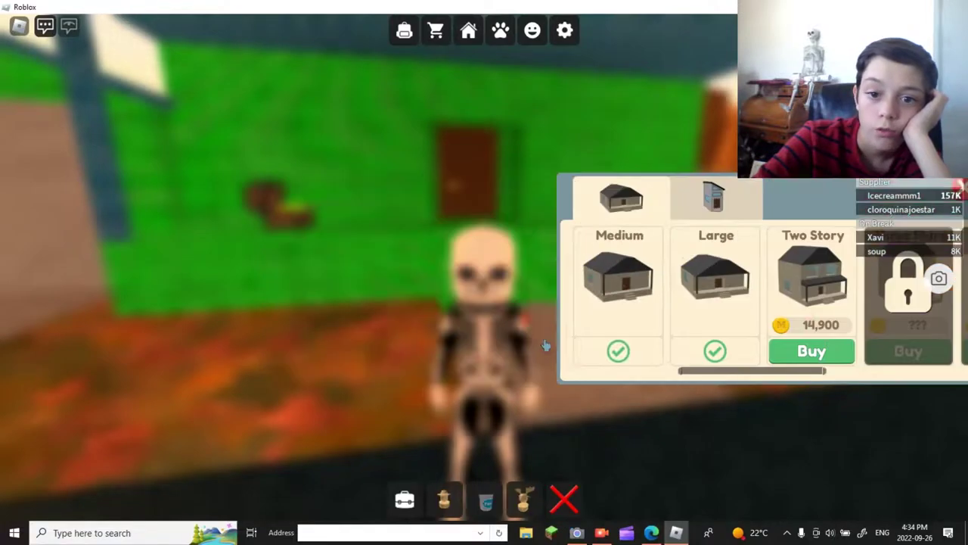
scroll(659, 138, down, 3)
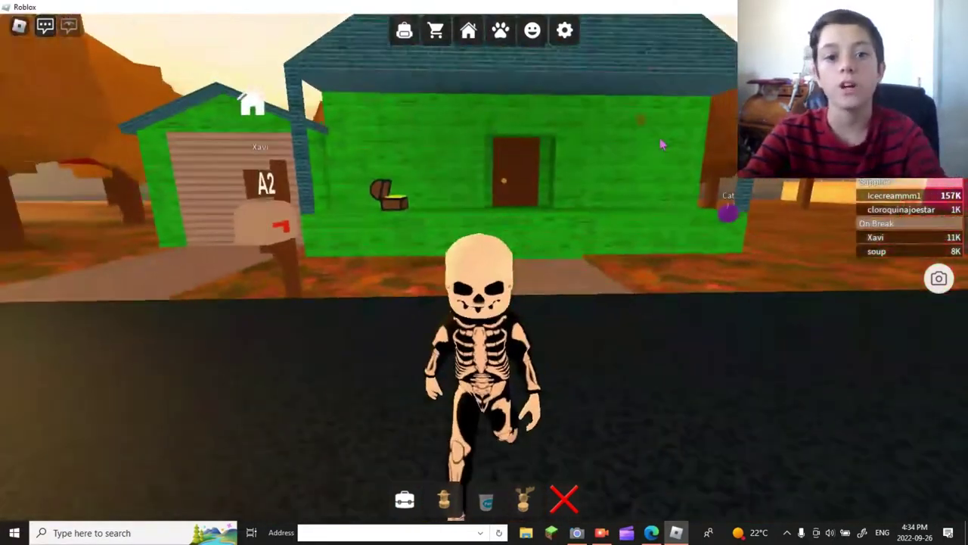
Walk away from the front and circle the view around the new two-story house
key(w)
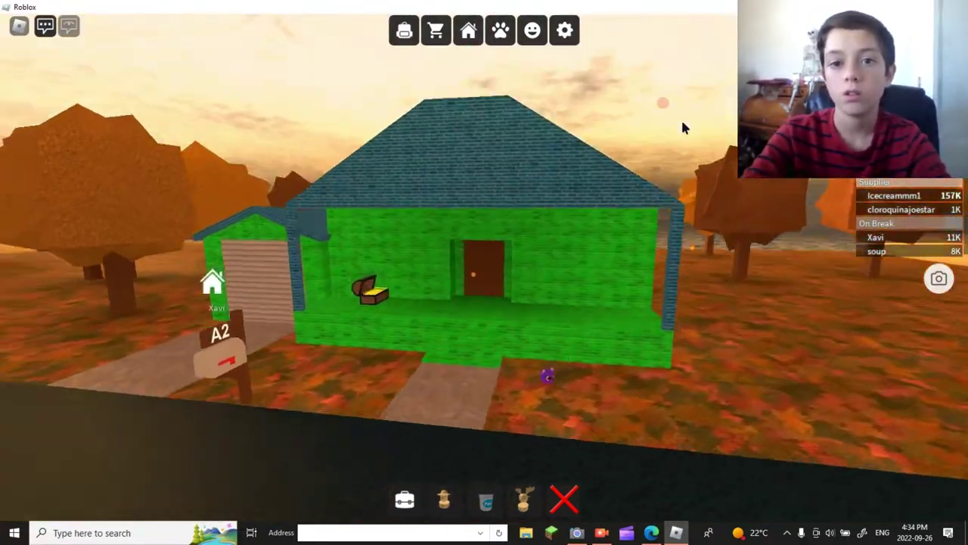
key(Right)
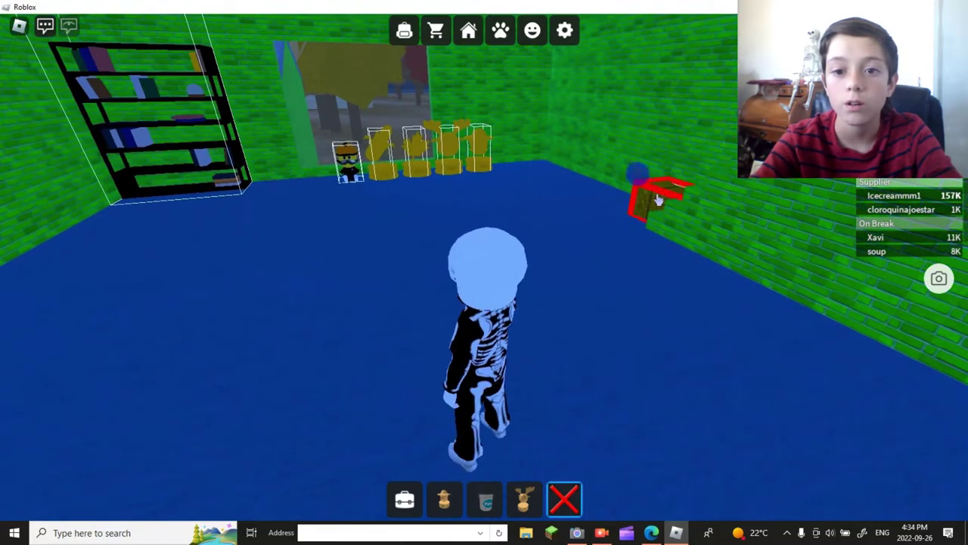
Walk through the green corridor into the wooden-floored upstairs room, facing its windows
key(w)
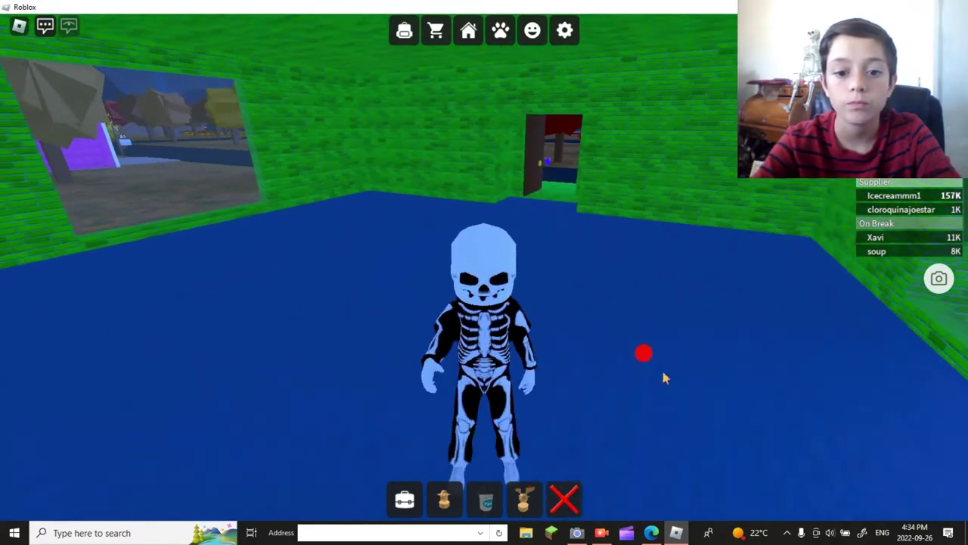
key(w)
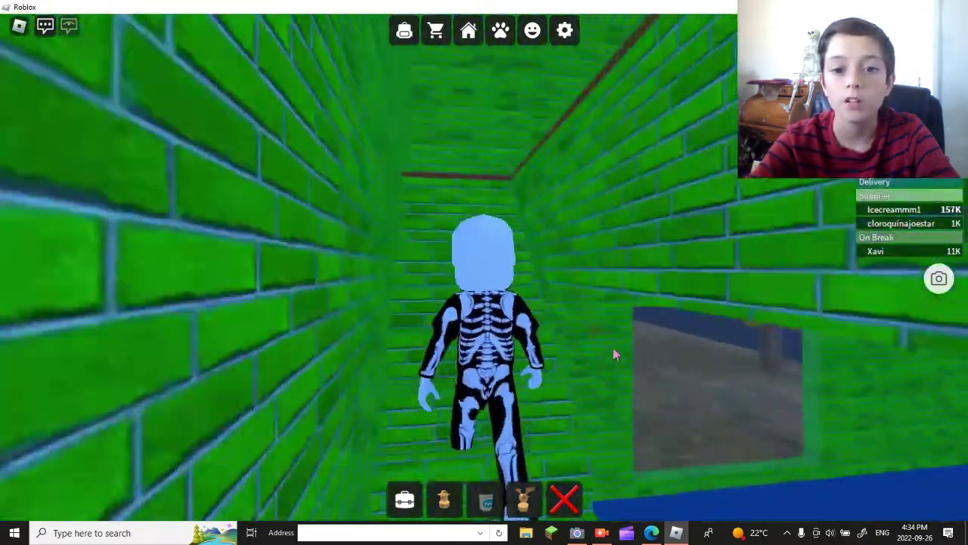
key(w)
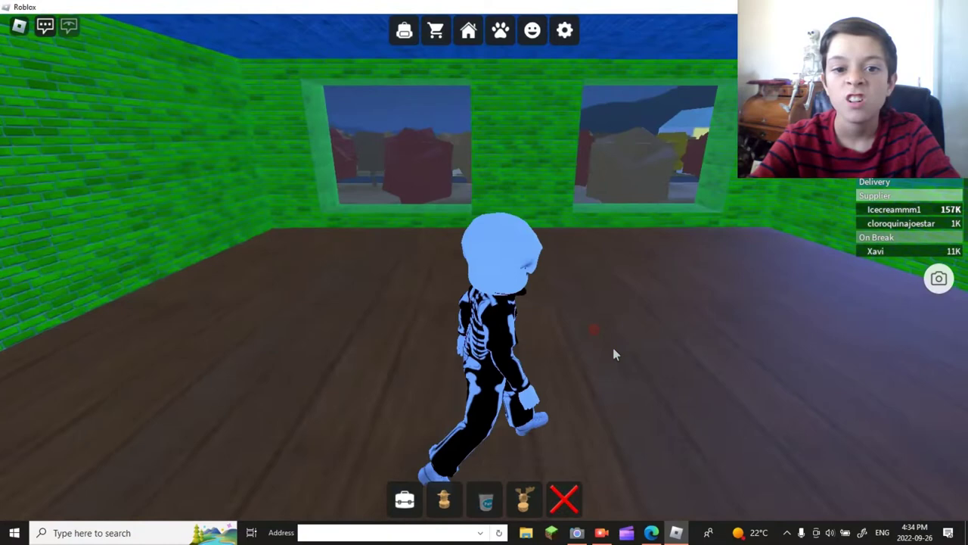
key(w)
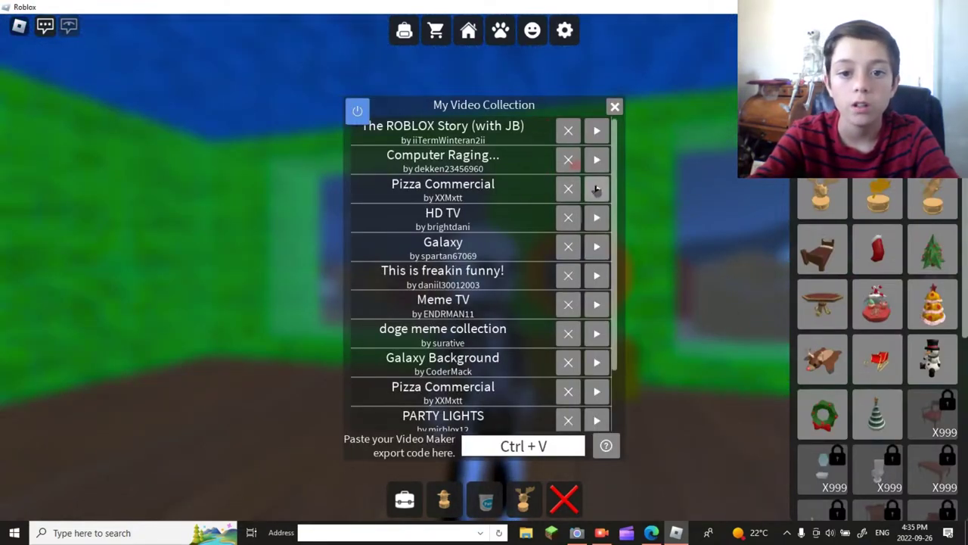
Play HD TV on the pumpkin television, view its hay bale stand, then turn toward the bookshelf
click(596, 218)
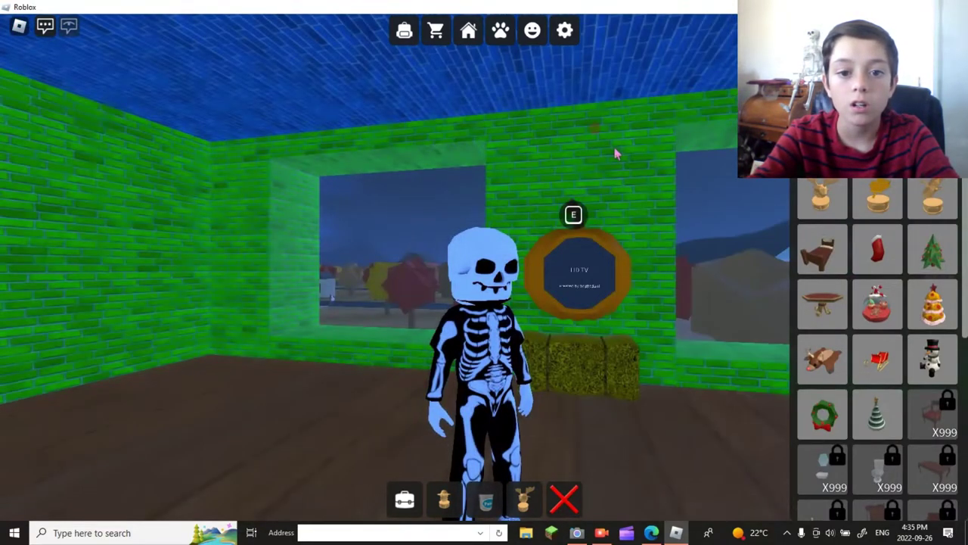
scroll(639, 160, up, 5)
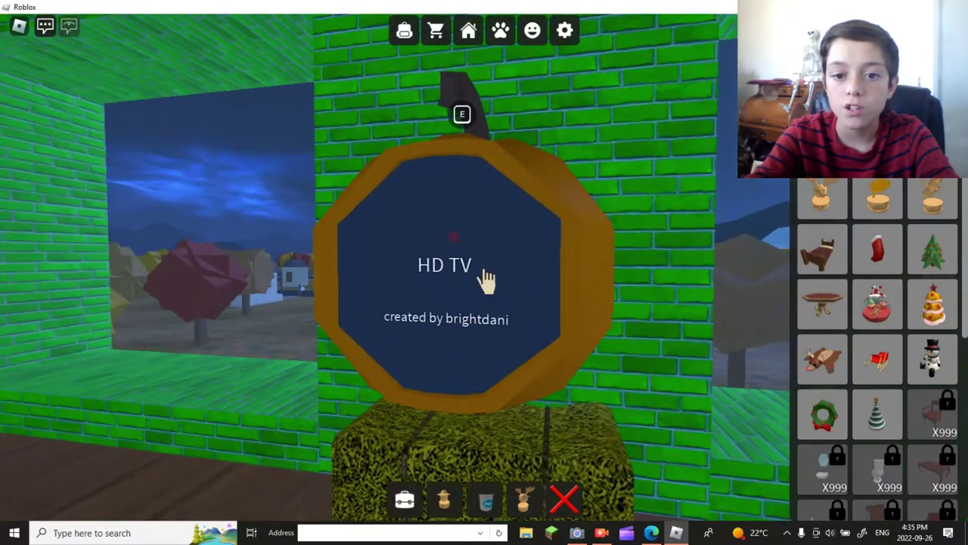
right_click(486, 278)
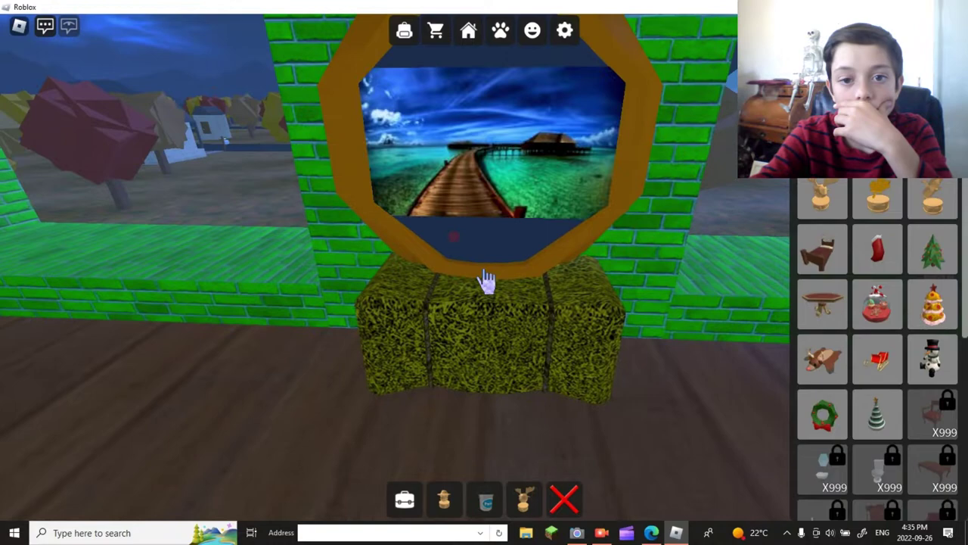
scroll(486, 280, down, 5)
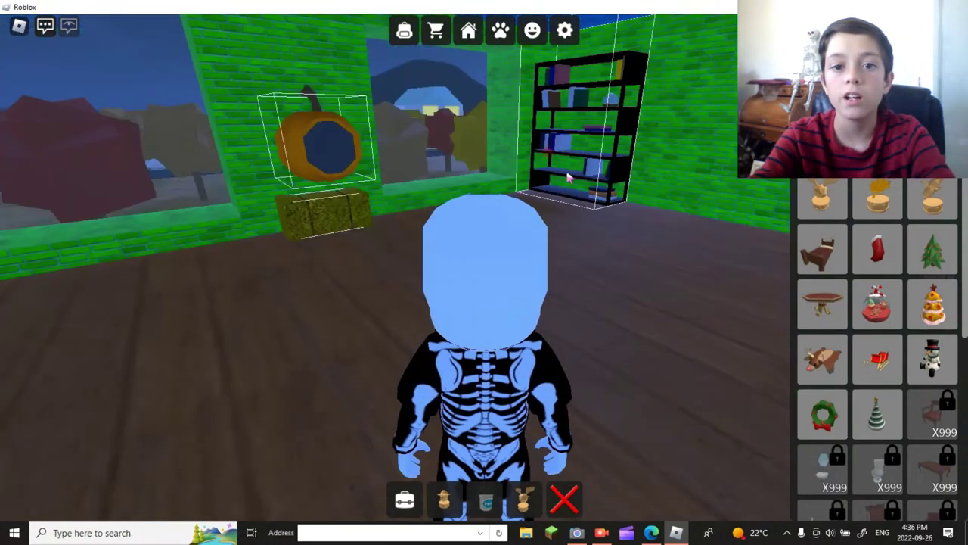
mouse_move(567, 175)
mouse_down()
mouse_move(531, 230)
mouse_move(372, 208)
mouse_up()
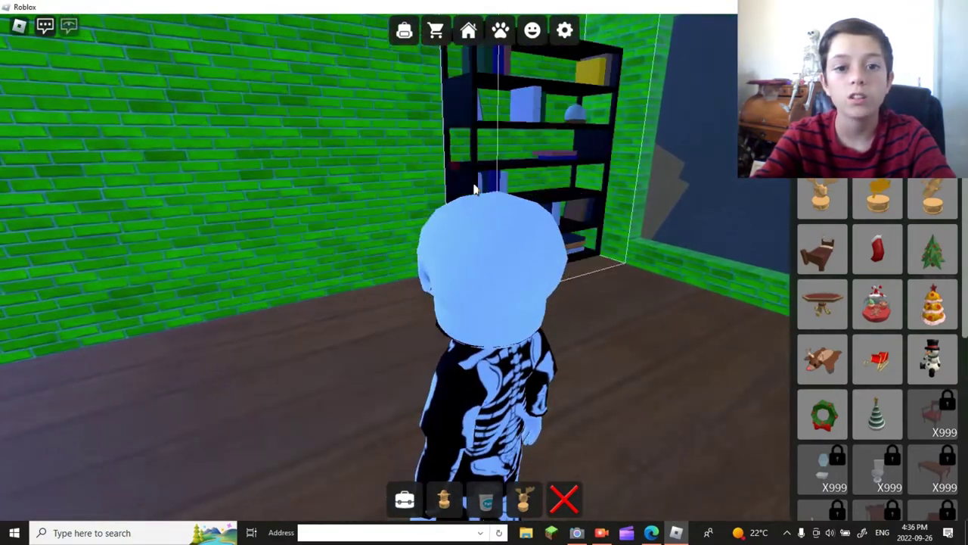
Set the bookshelf against the wall and place two gold trophies beside it
click(529, 227)
mouse_move(721, 354)
mouse_down()
mouse_move(701, 325)
mouse_move(723, 268)
mouse_move(723, 226)
mouse_up()
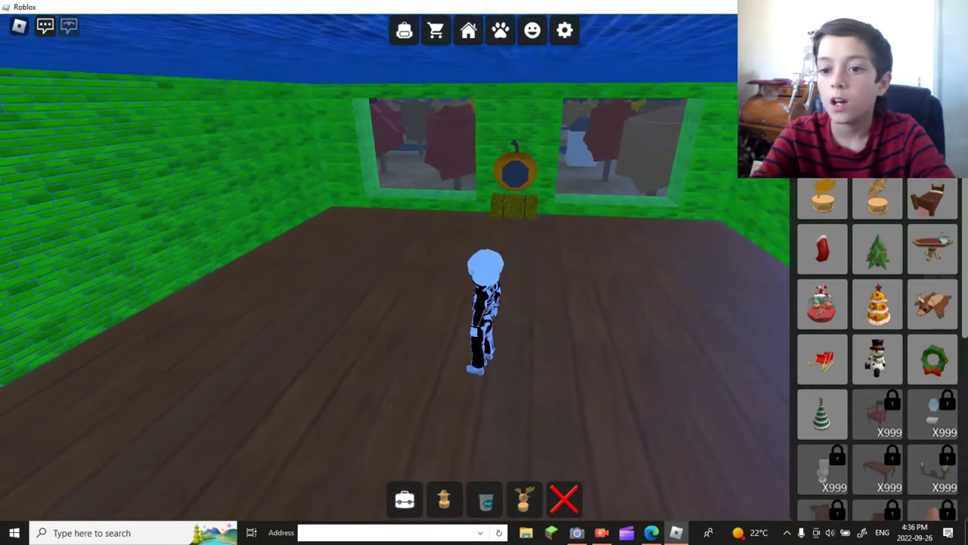
scroll(708, 289, up, 2)
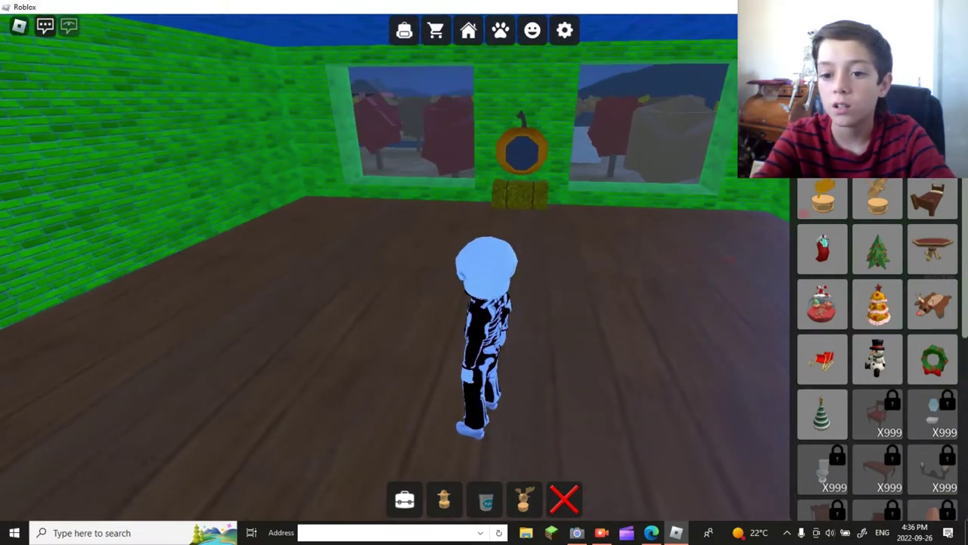
drag(569, 208, 574, 201)
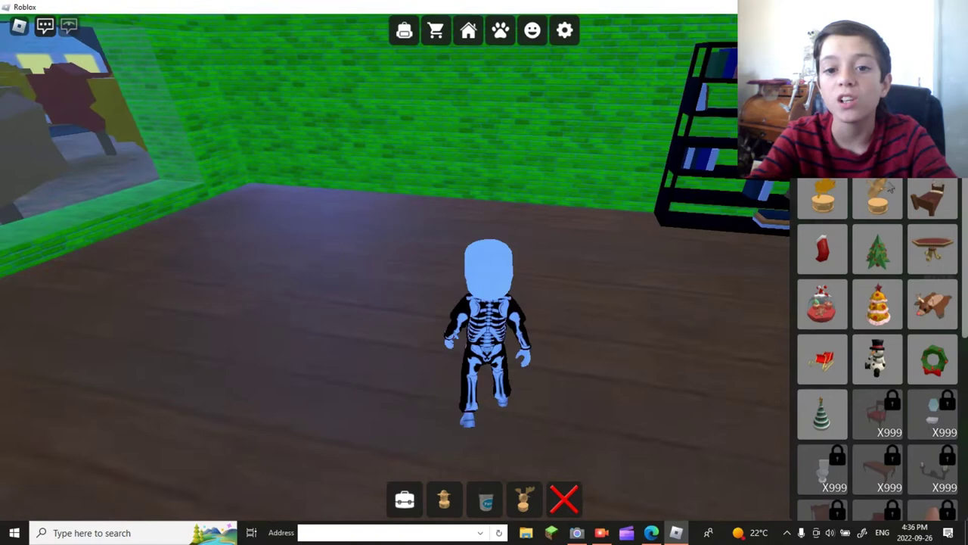
drag(680, 227, 757, 212)
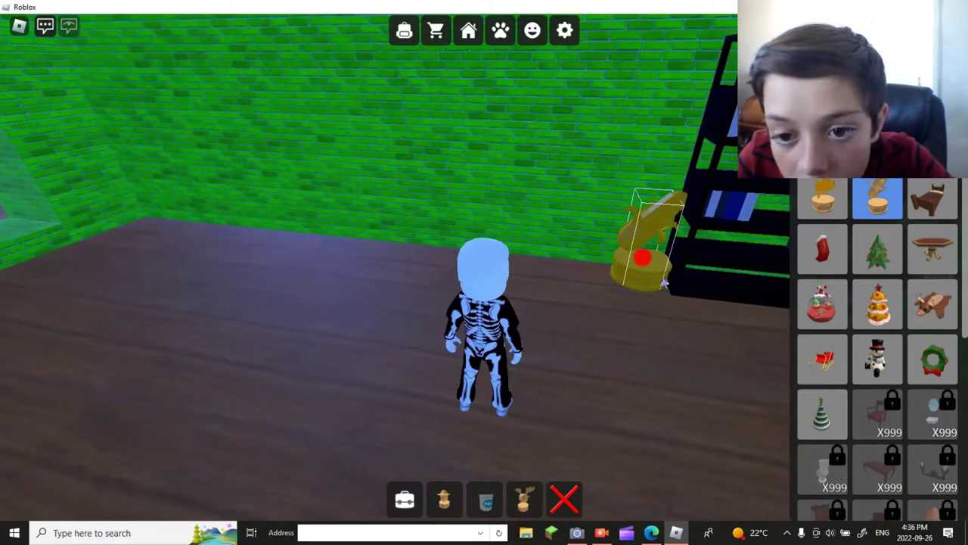
click(664, 282)
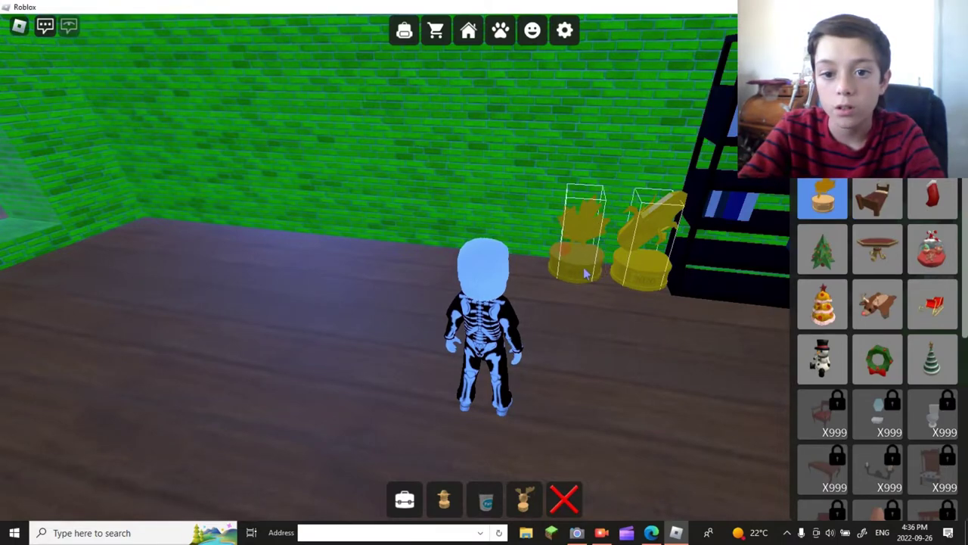
click(586, 273)
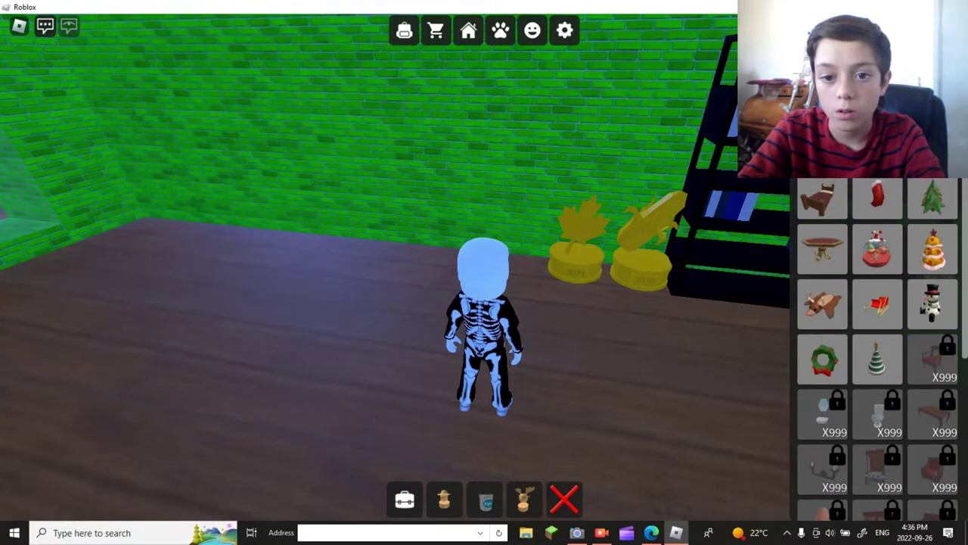
Carry the reindeer trophy across the room and place it in the corner
key(w)
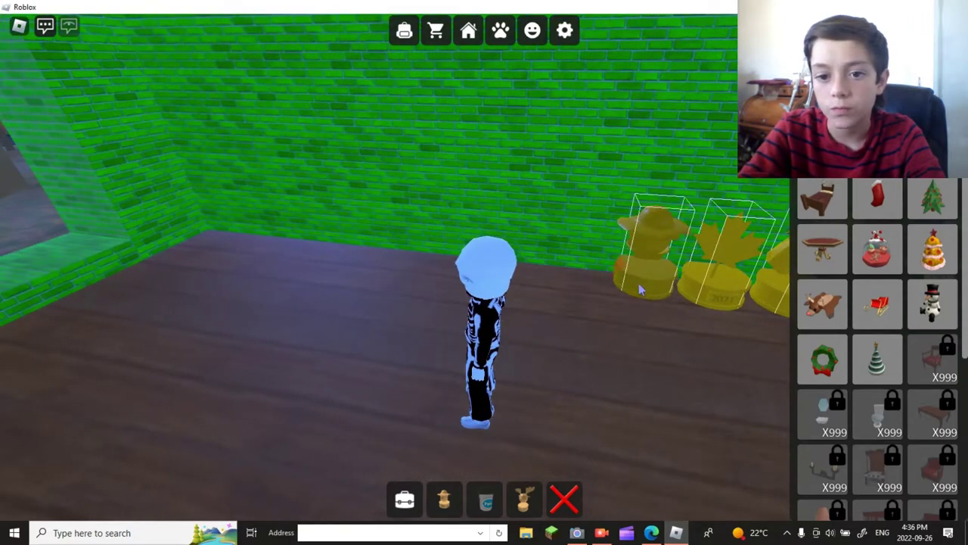
drag(639, 288, 678, 217)
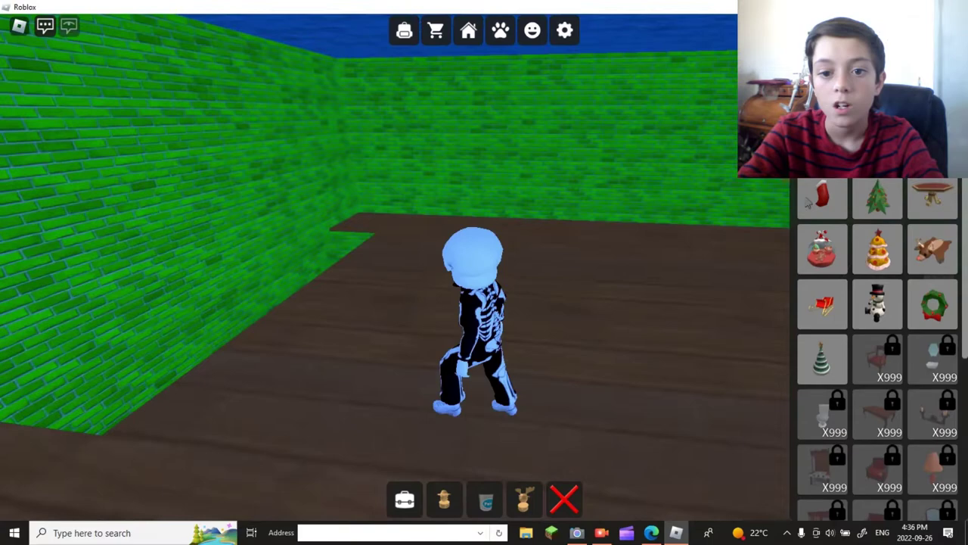
key(w)
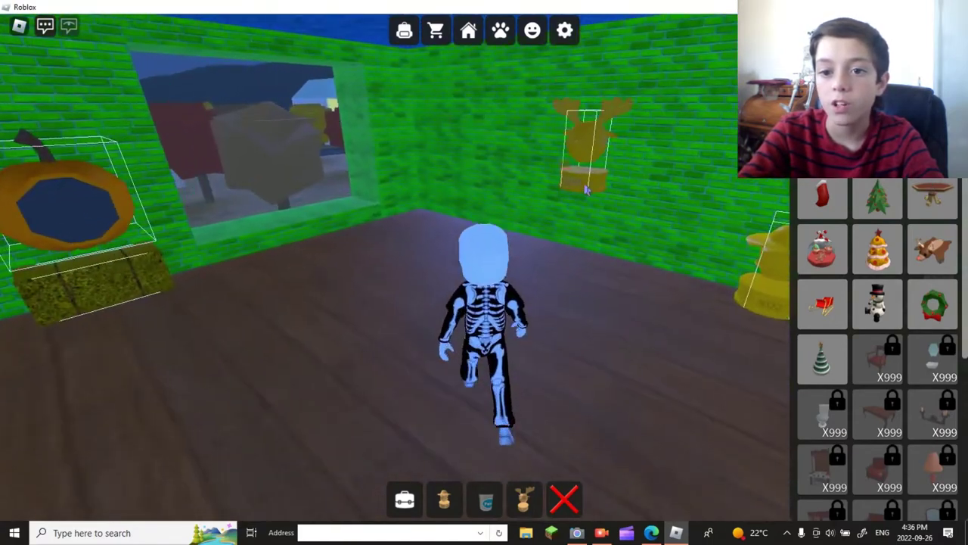
key(w)
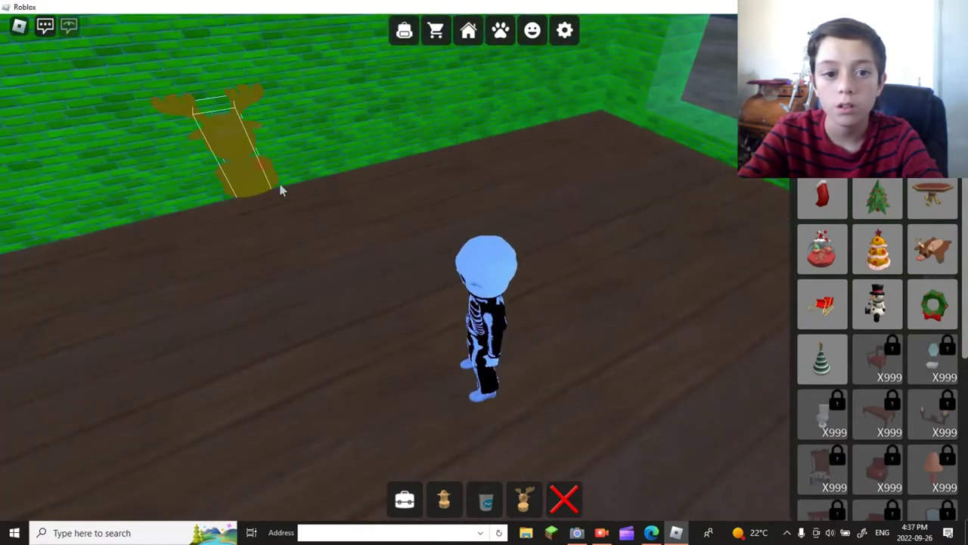
drag(281, 189, 412, 198)
key(w)
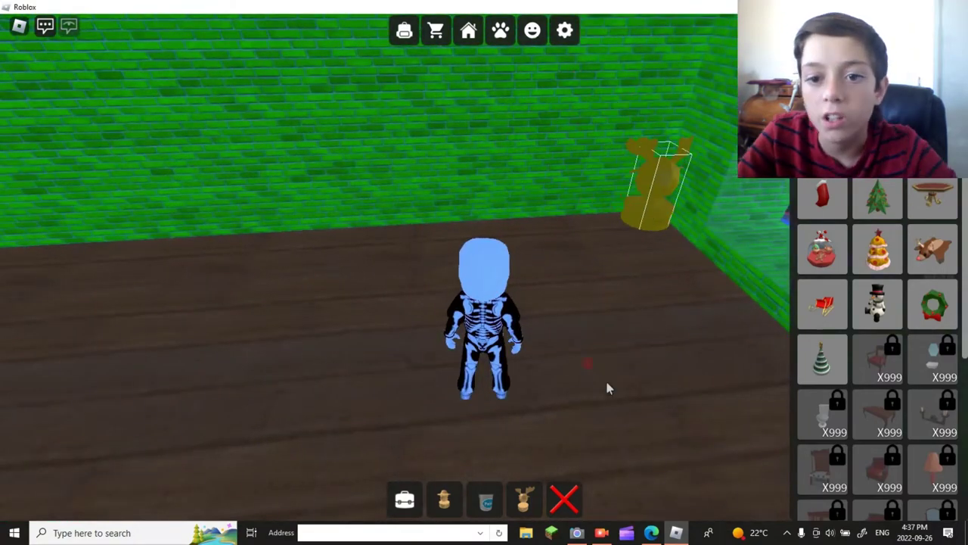
click(605, 388)
key(w)
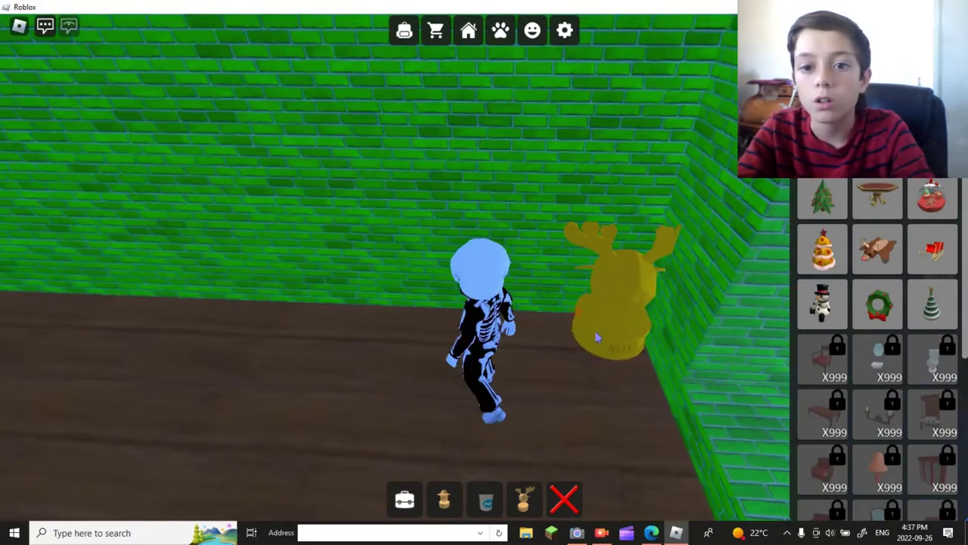
key(w)
mouse_move(596, 339)
mouse_down()
mouse_move(637, 280)
mouse_move(847, 198)
mouse_up()
Carry the antlered bed to the room centre, rotate it and set it on the wooden floor
key(w)
drag(623, 237, 623, 238)
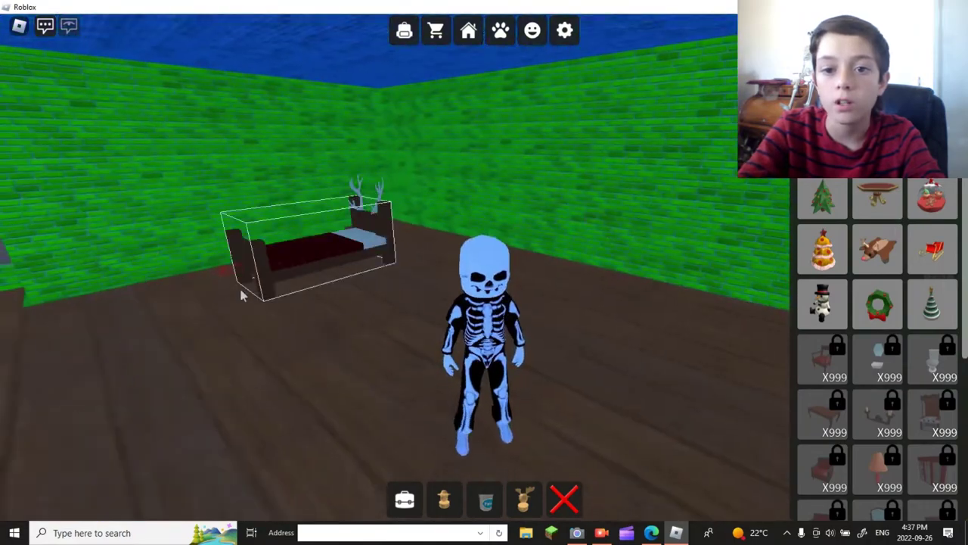
drag(239, 285, 664, 209)
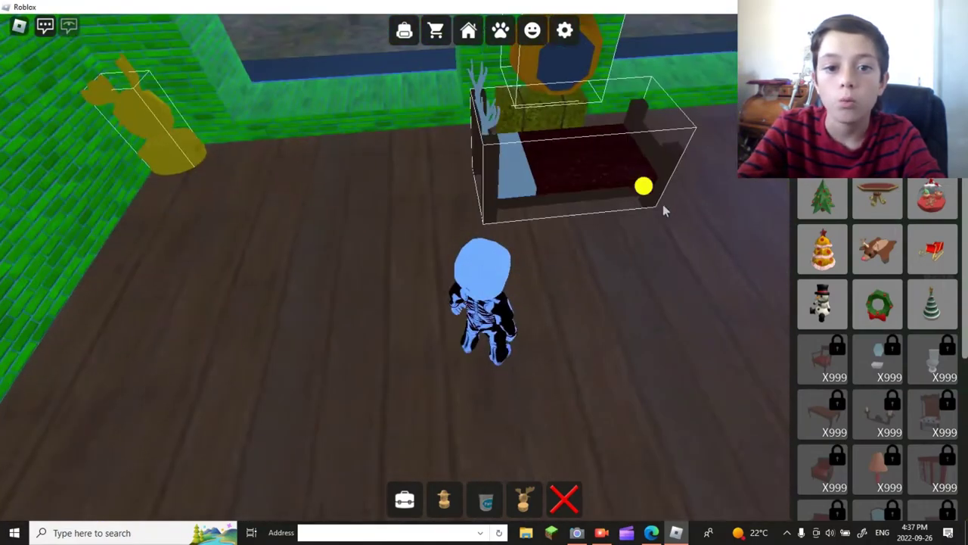
key(w)
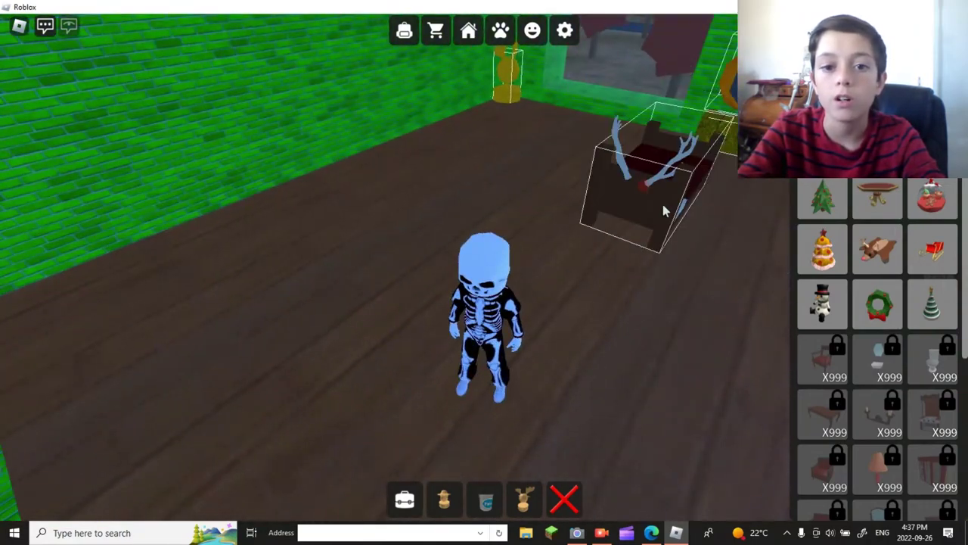
drag(664, 209, 523, 231)
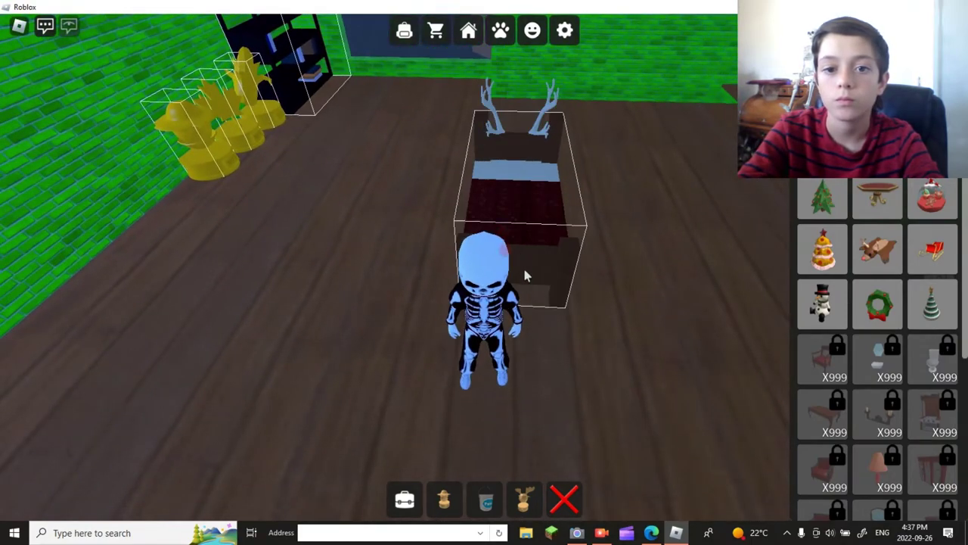
mouse_move(523, 231)
mouse_down()
mouse_move(571, 265)
mouse_move(669, 263)
mouse_up()
click(571, 265)
key(w)
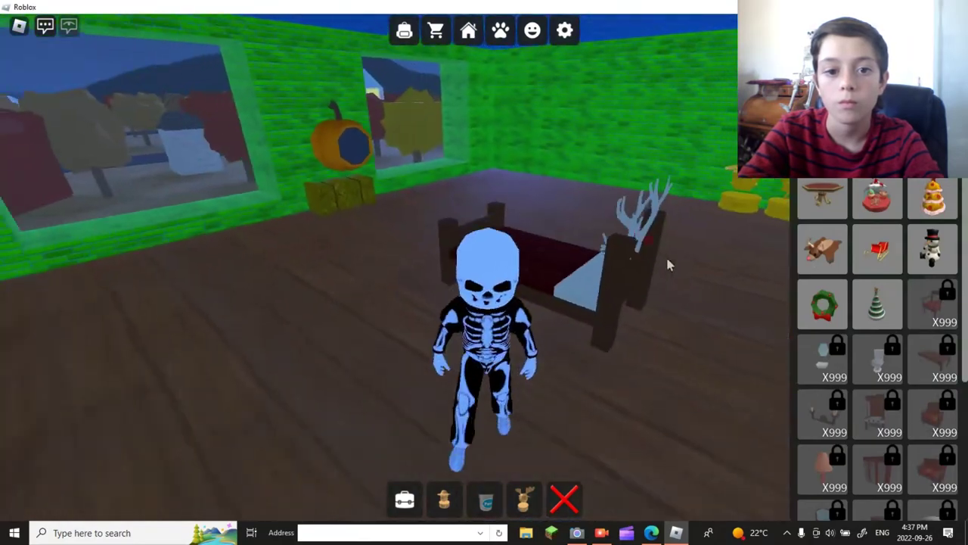
key(w)
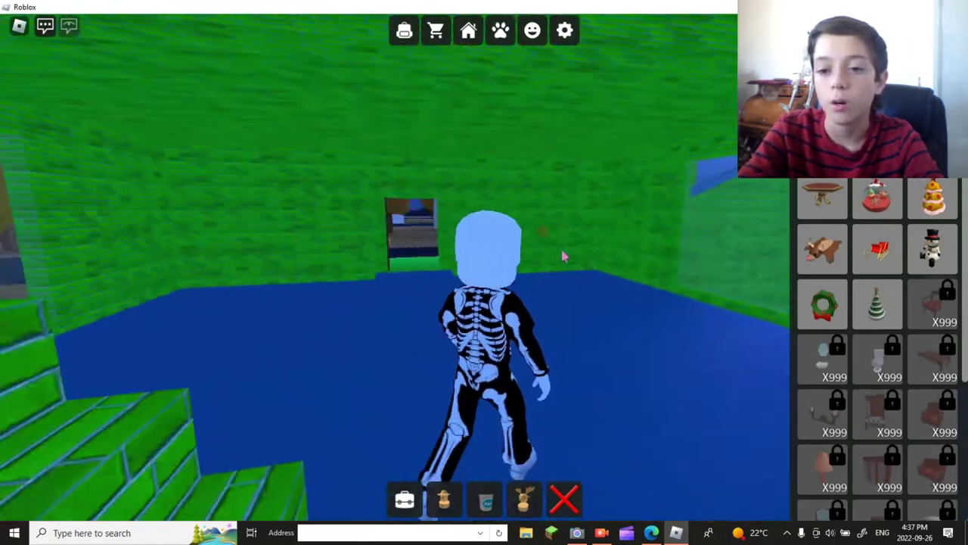
Teleport out to the night street and turn the camera to face the avatar
drag(566, 257, 681, 227)
click(817, 193)
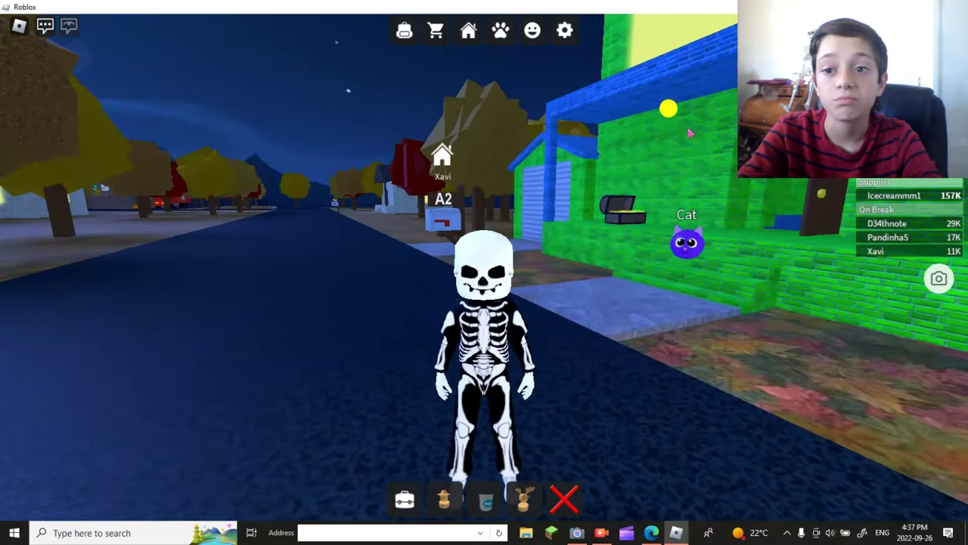
drag(529, 226, 699, 126)
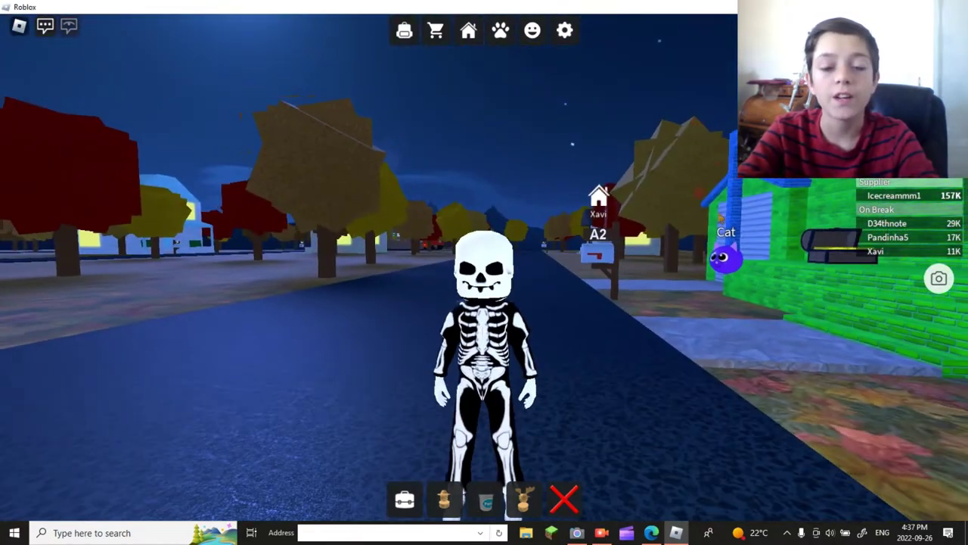
scroll(715, 143, down, 3)
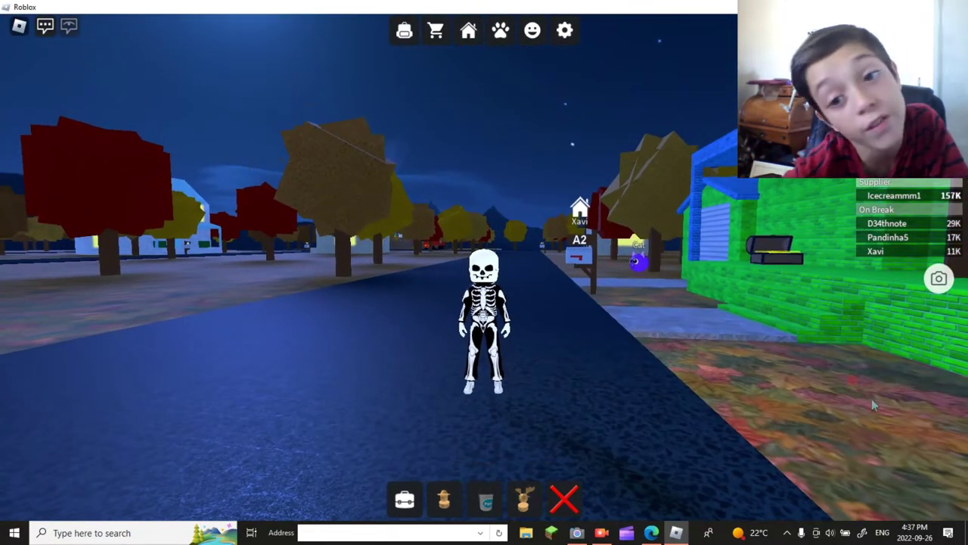